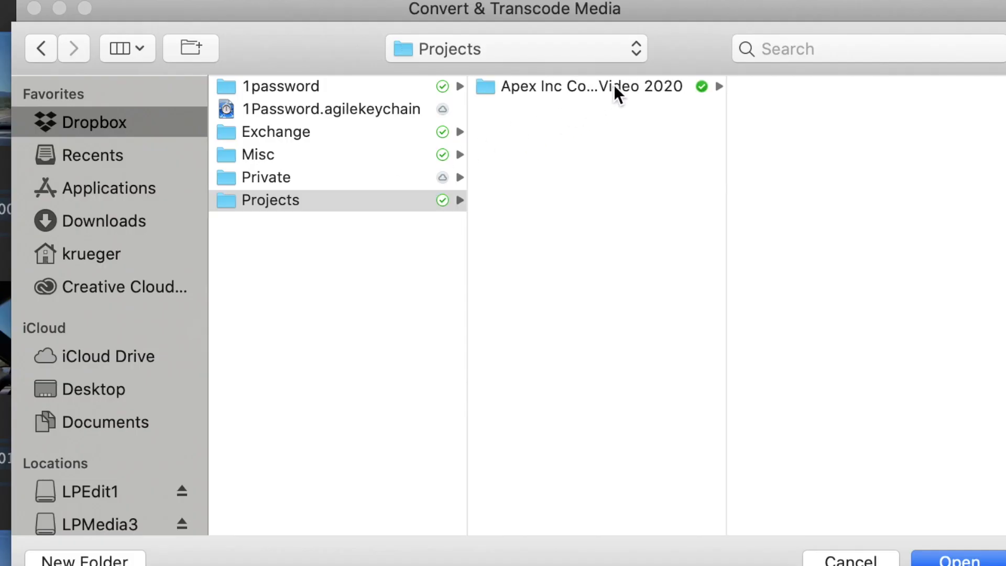
In Finder, go to Dropbox > Projects > Apex Inc Corporate Video 2020.
{"action": "left_click", "coordinate": [614, 85]}
{"action": "left_click", "coordinate": [790, 87]}
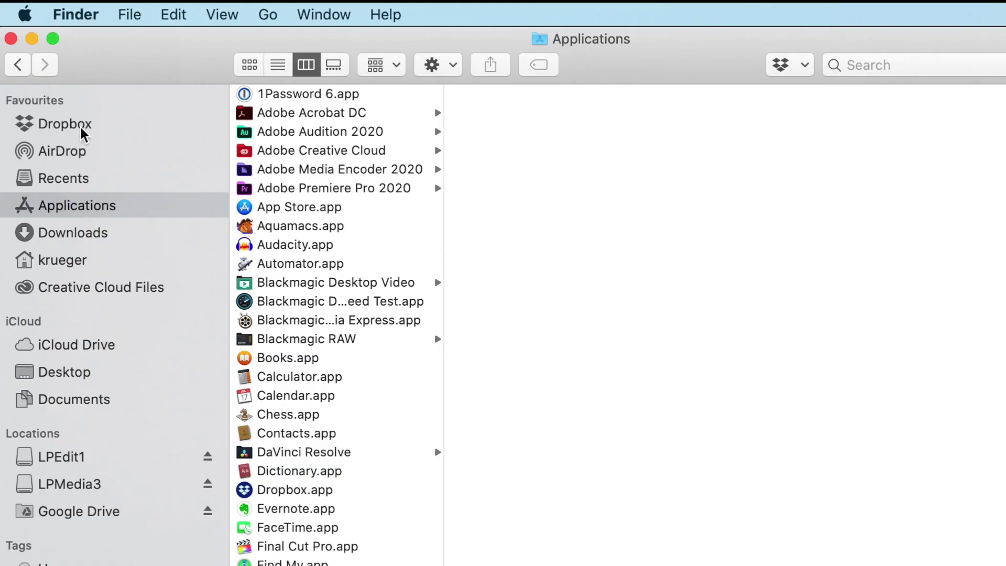
{"action": "left_click", "coordinate": [80, 125]}
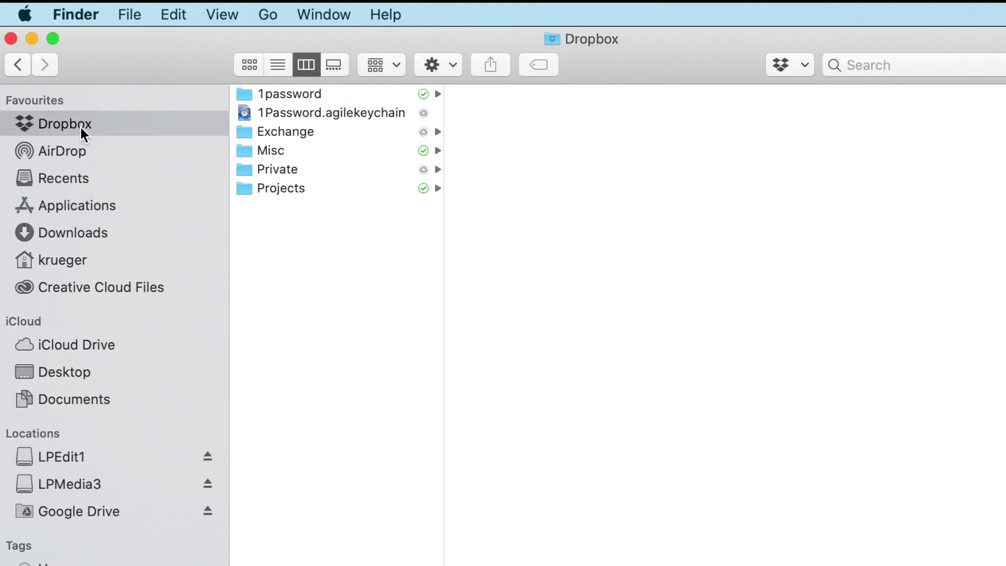
{"action": "left_click", "coordinate": [313, 190]}
{"action": "left_click_drag", "start_coordinate": [661, 140], "coordinate": [714, 147]}
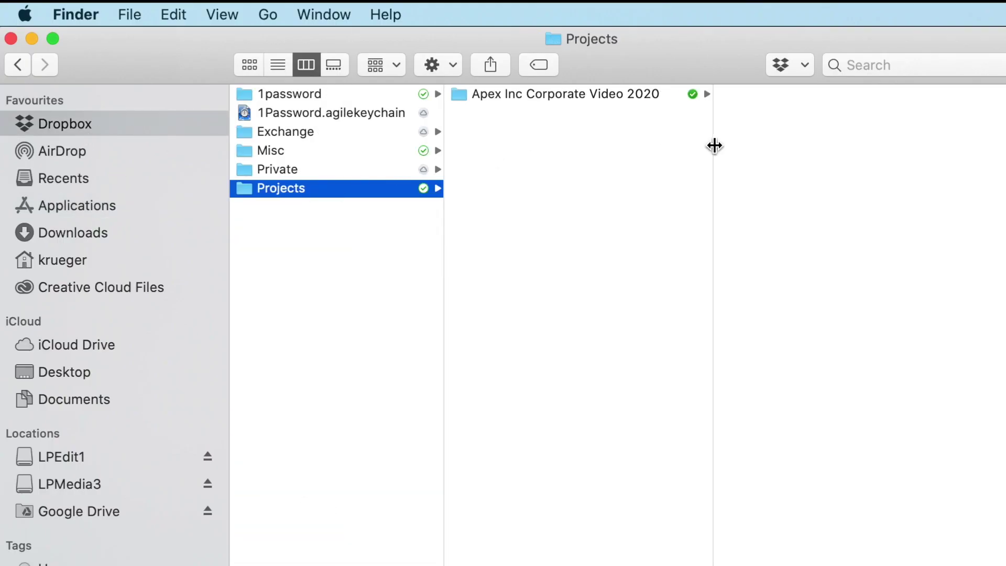
{"action": "left_click", "coordinate": [630, 94]}
Create a new folder there named Proxies.
{"action": "left_click", "coordinate": [453, 65]}
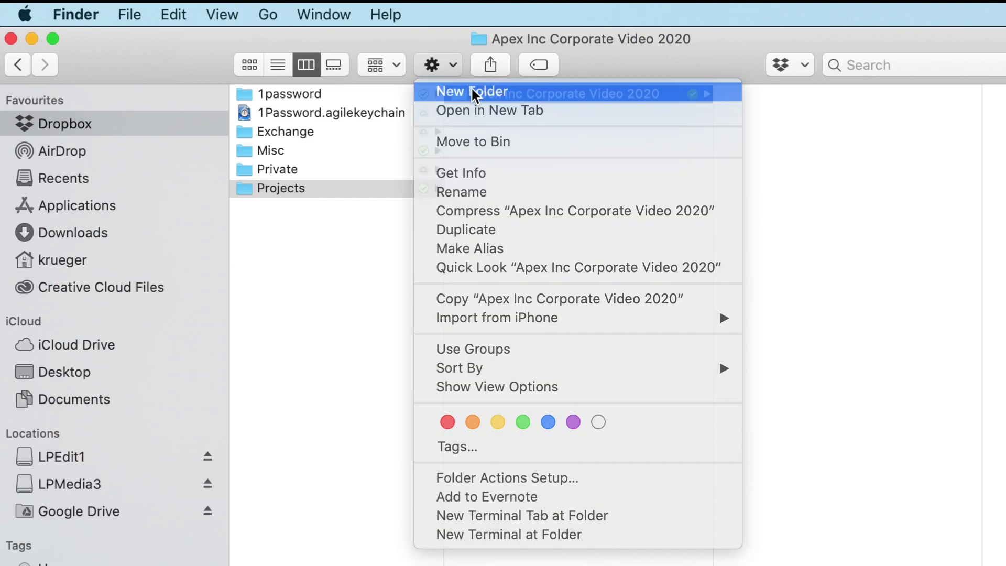
{"action": "left_click", "coordinate": [473, 90]}
{"action": "type", "text": "Proxies"}
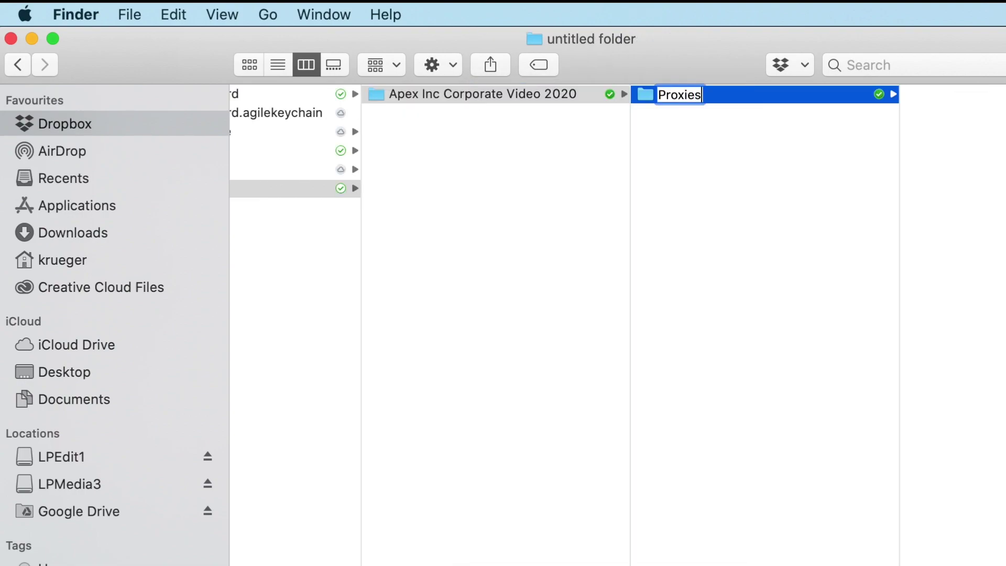
{"action": "key", "text": "Return"}
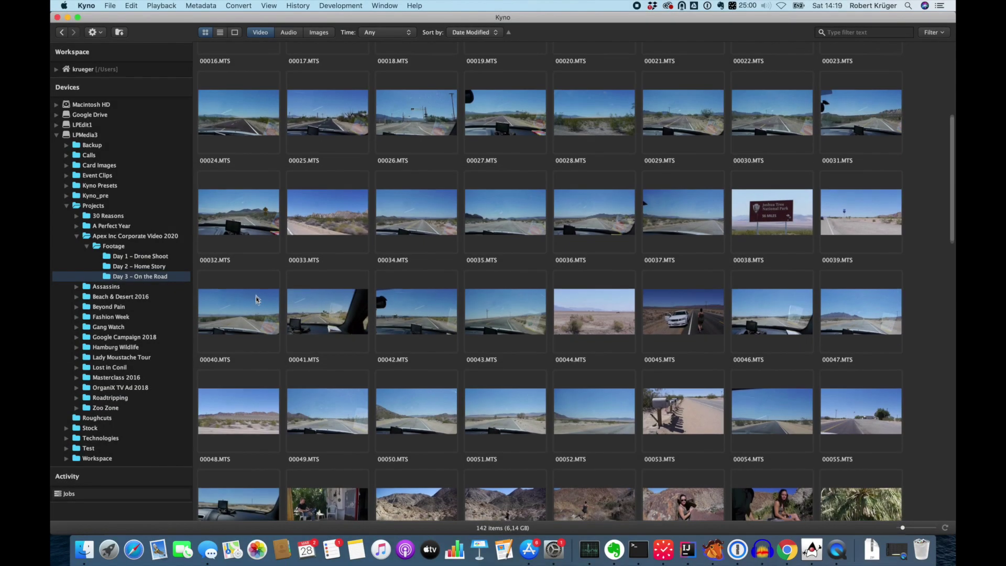
{"action": "scroll", "coordinate": [256, 299], "scroll_direction": "down", "scroll_amount": 5}
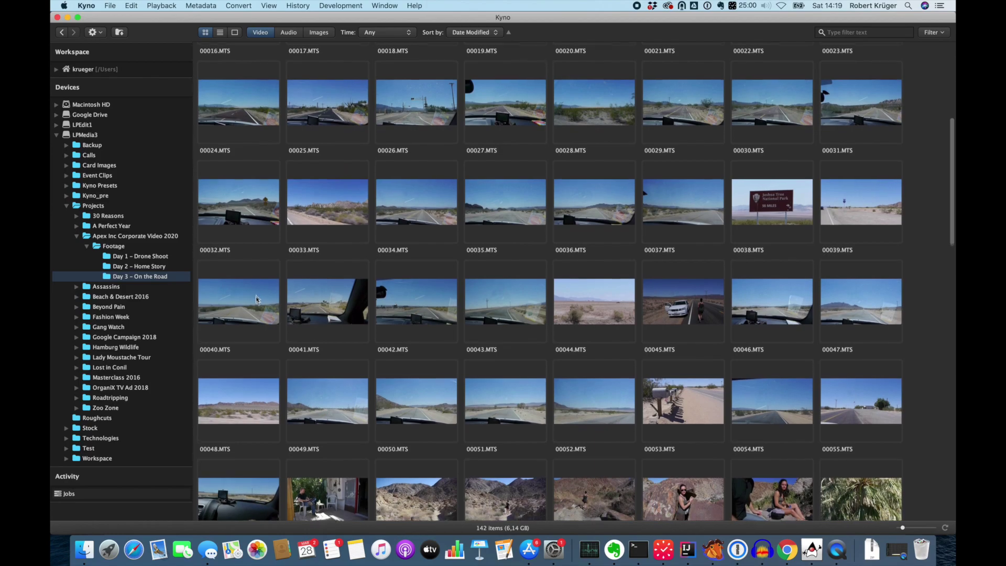
{"action": "scroll", "coordinate": [256, 298], "scroll_direction": "down", "scroll_amount": 15}
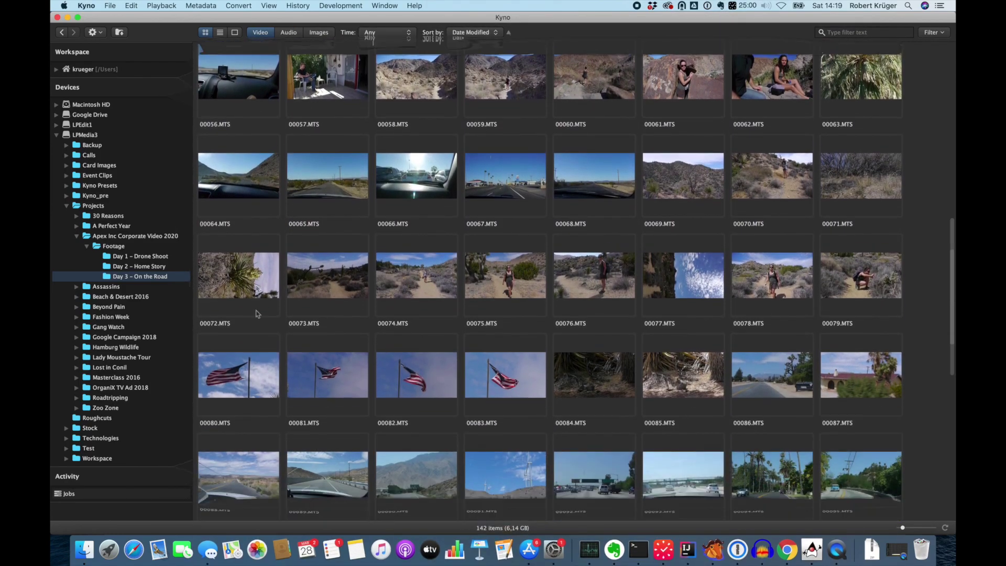
{"action": "scroll", "coordinate": [257, 300], "scroll_direction": "down", "scroll_amount": 5}
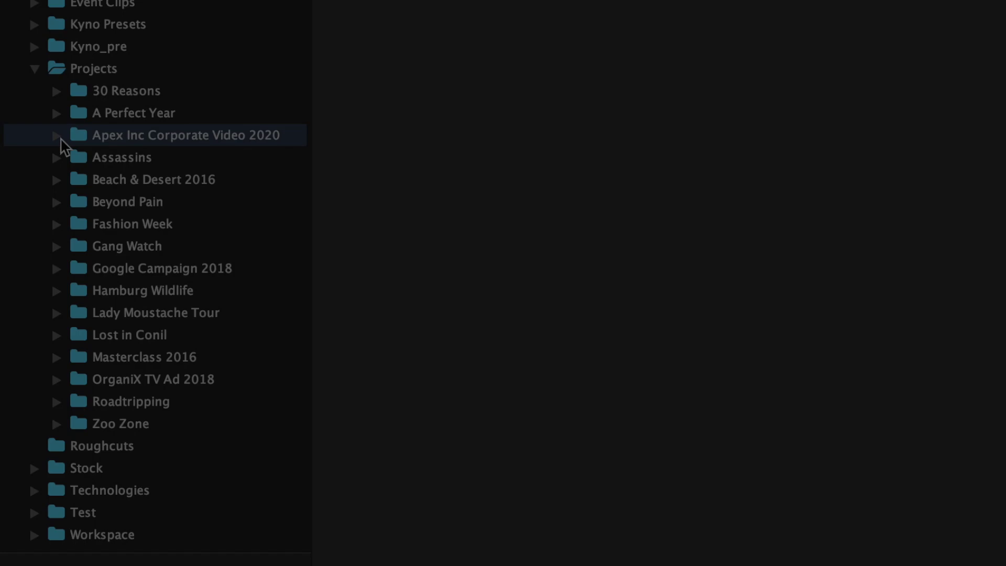
Expand Apex Inc Corporate Video 2020 > Footage and open the Day 3 – On the Road clips.
{"action": "left_click", "coordinate": [57, 136]}
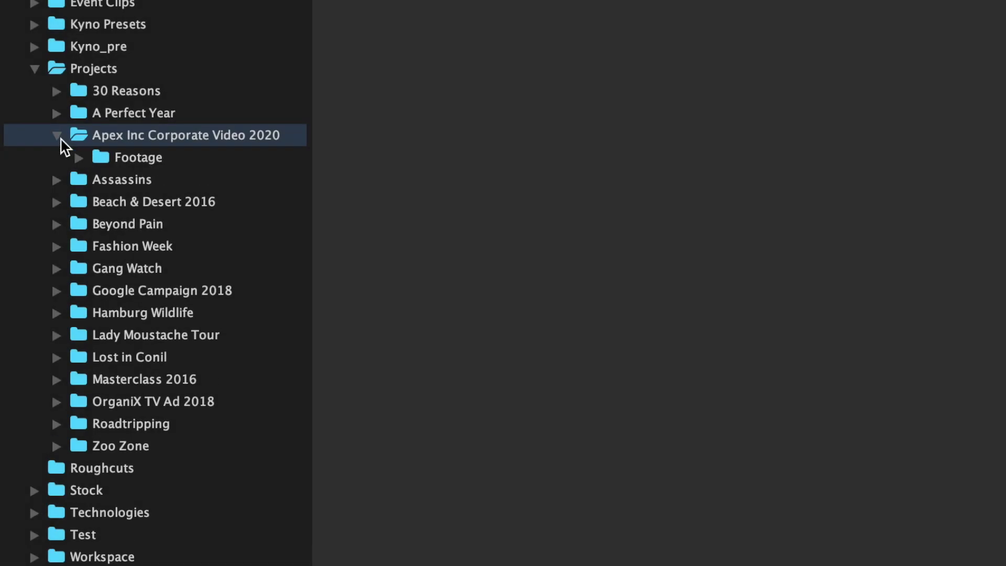
{"action": "left_click", "coordinate": [79, 158]}
{"action": "left_click", "coordinate": [245, 184]}
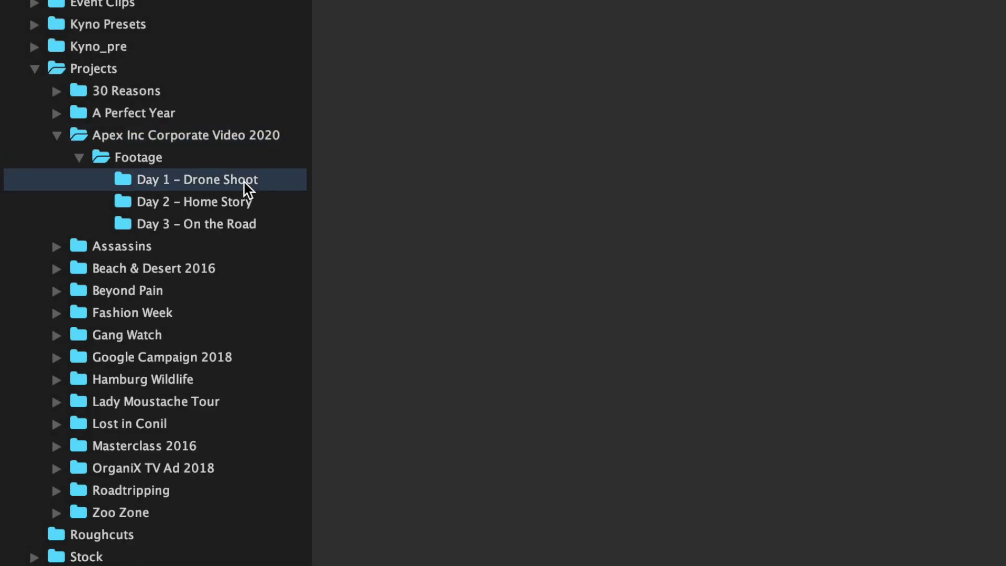
{"action": "left_click", "coordinate": [225, 224]}
Give clip 00115.MTS the description 'Squirrel' and a three-star rating.
{"action": "left_click", "coordinate": [775, 60]}
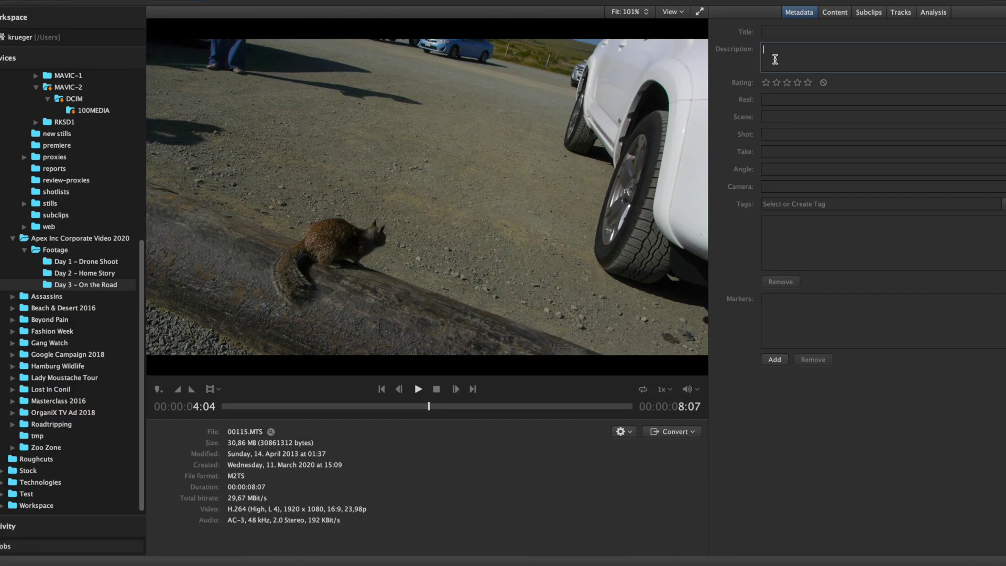
{"action": "type", "text": "Squirrel"}
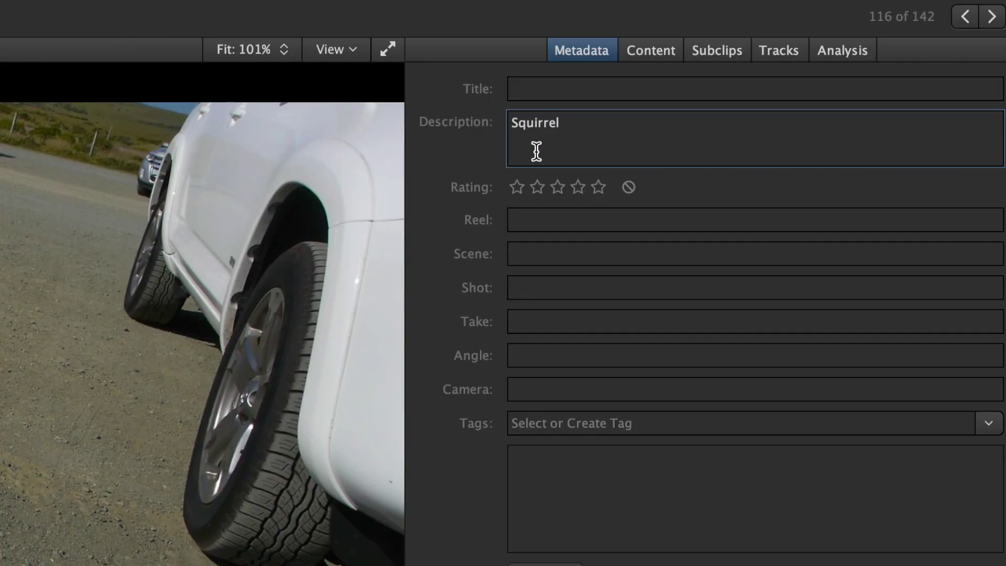
{"action": "left_click", "coordinate": [788, 81]}
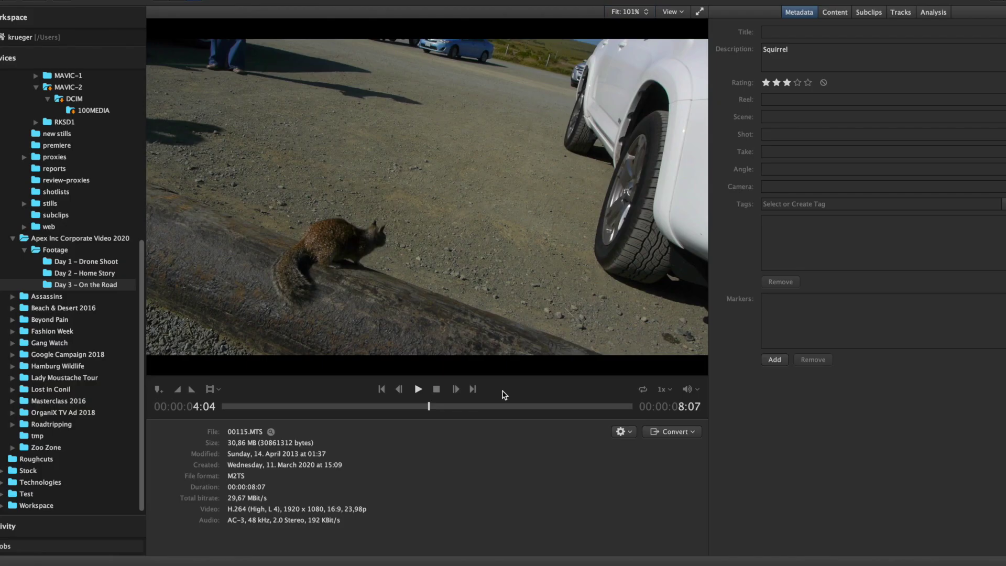
Create a 4:04–6:22 subclip named 'Squirrel escaping'.
{"action": "key", "text": "space"}
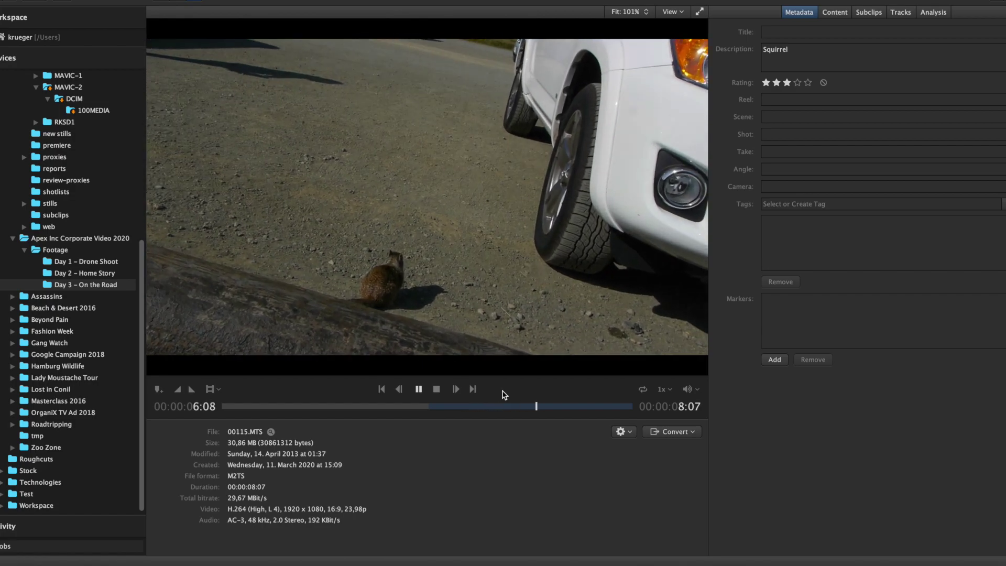
{"action": "key", "text": "space"}
{"action": "key", "text": "s"}
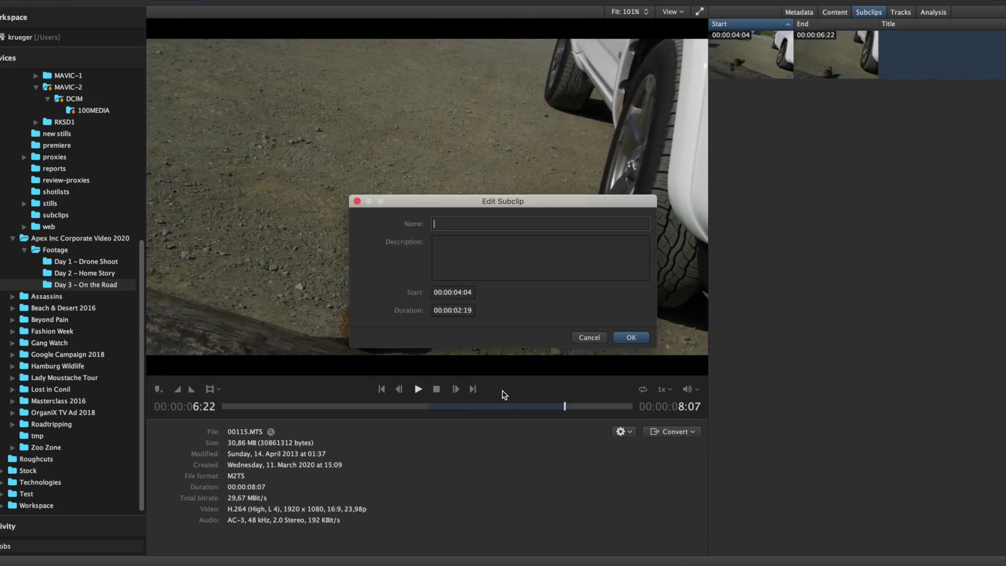
{"action": "type", "text": "Squirrel escaping"}
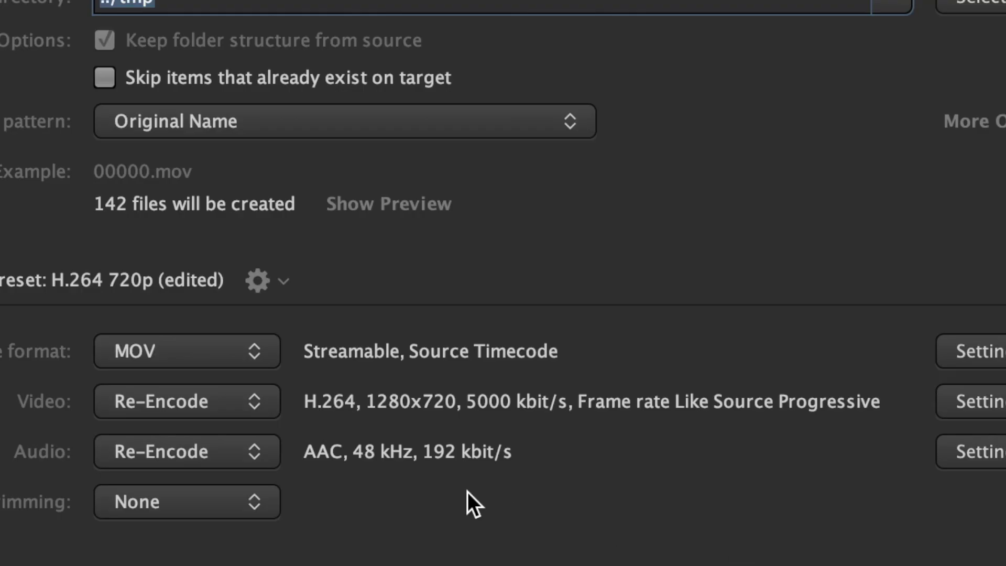
Save the H.264 720p transcode settings as a new preset named 'Remote Proxies'.
{"action": "left_click", "coordinate": [288, 271]}
{"action": "left_click", "coordinate": [328, 354]}
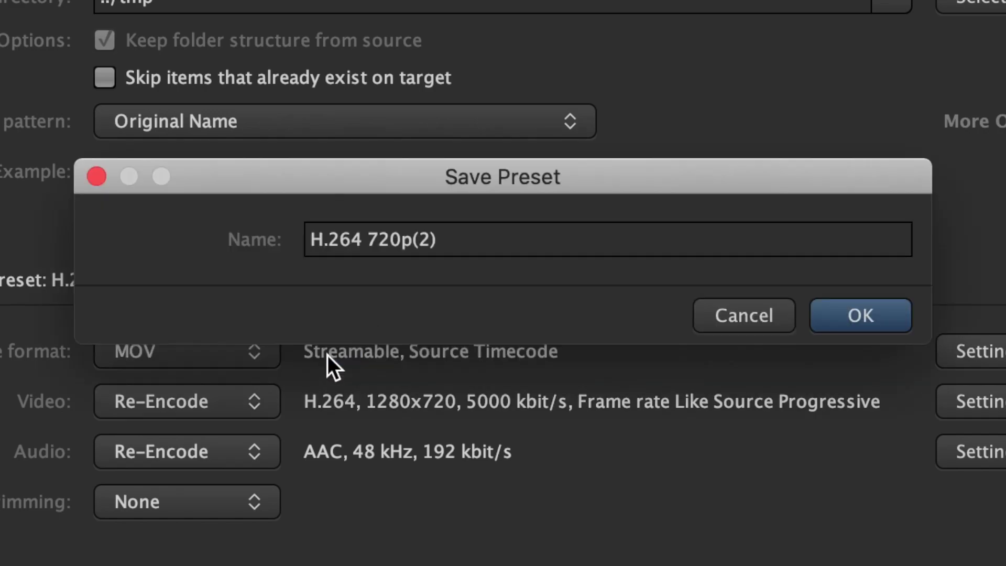
{"action": "triple_click", "coordinate": [486, 225]}
{"action": "type", "text": "Re"}
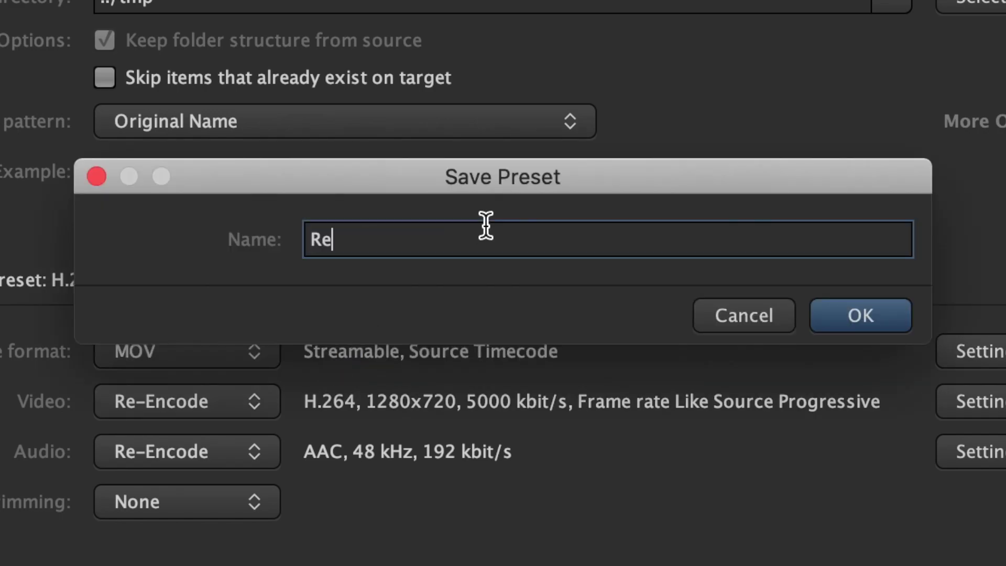
{"action": "type", "text": "mote Proxies"}
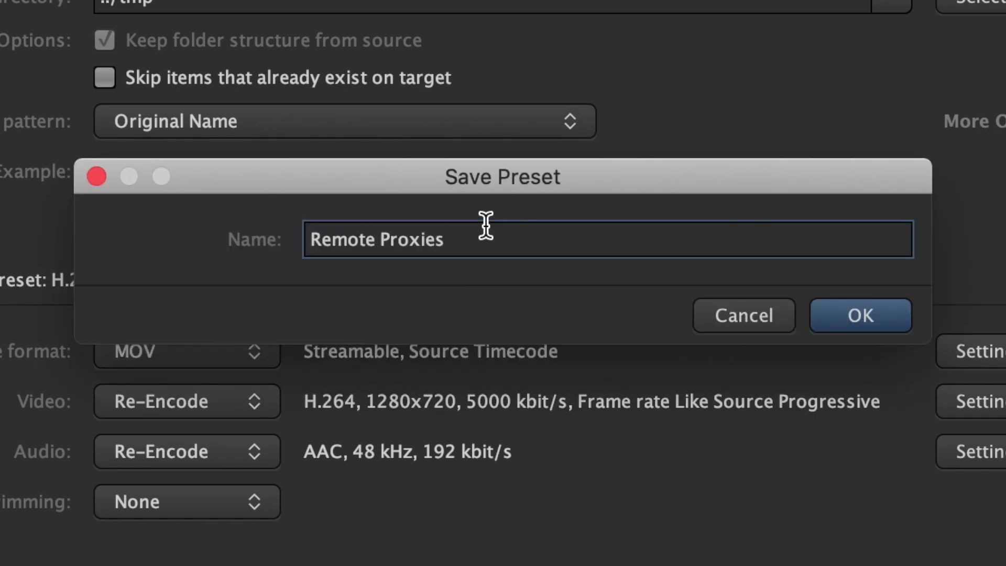
{"action": "key", "text": "Return"}
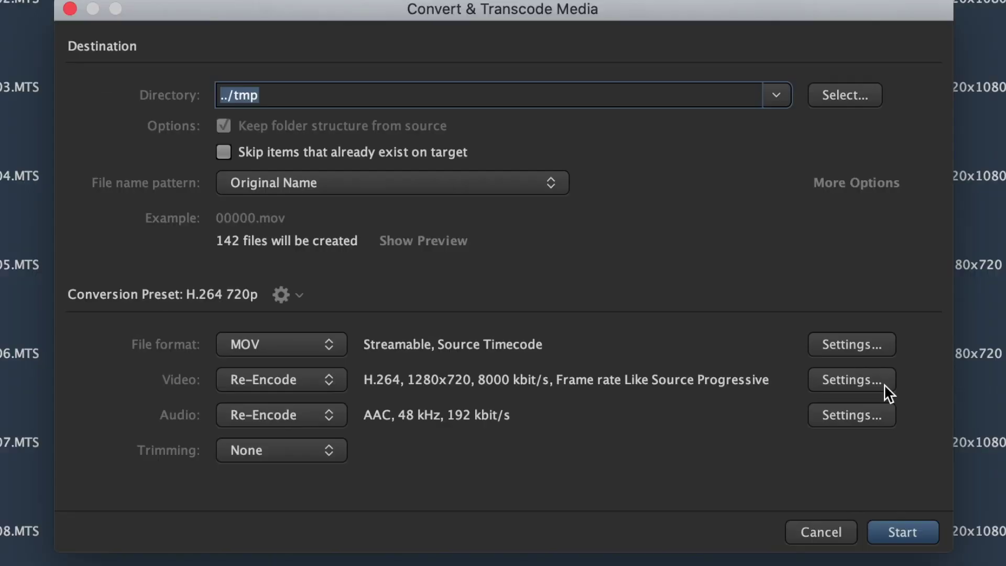
In video settings, set Camera LUT to As Defined In Player and enable Render Timecode Overlay.
{"action": "left_click", "coordinate": [881, 381]}
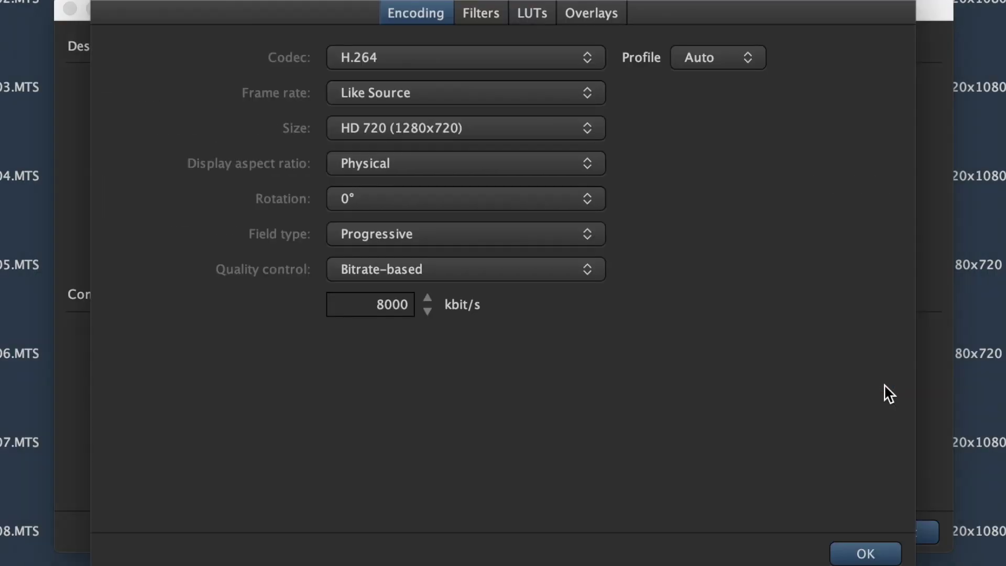
{"action": "left_click", "coordinate": [388, 304]}
{"action": "left_click", "coordinate": [534, 14]}
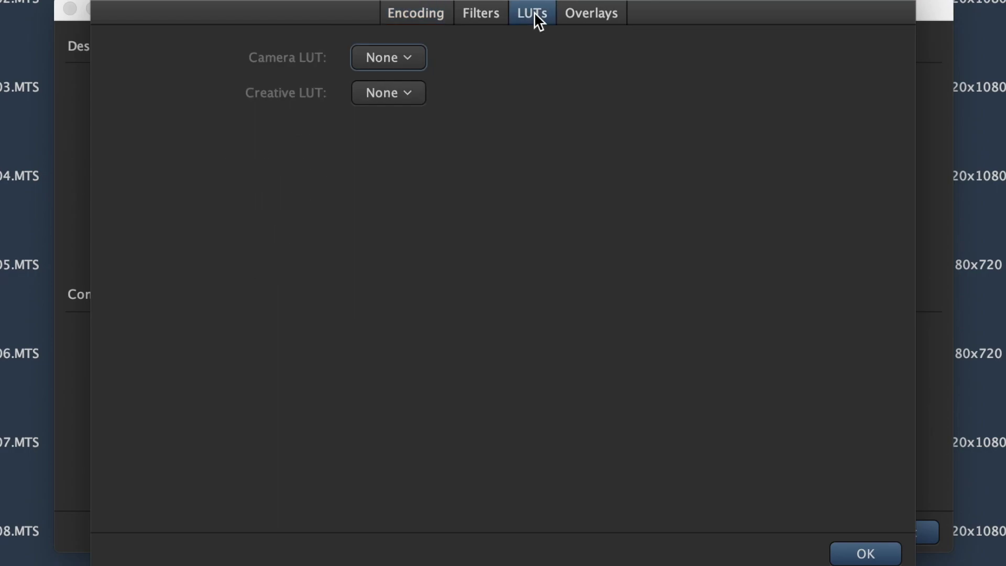
{"action": "left_click", "coordinate": [419, 59]}
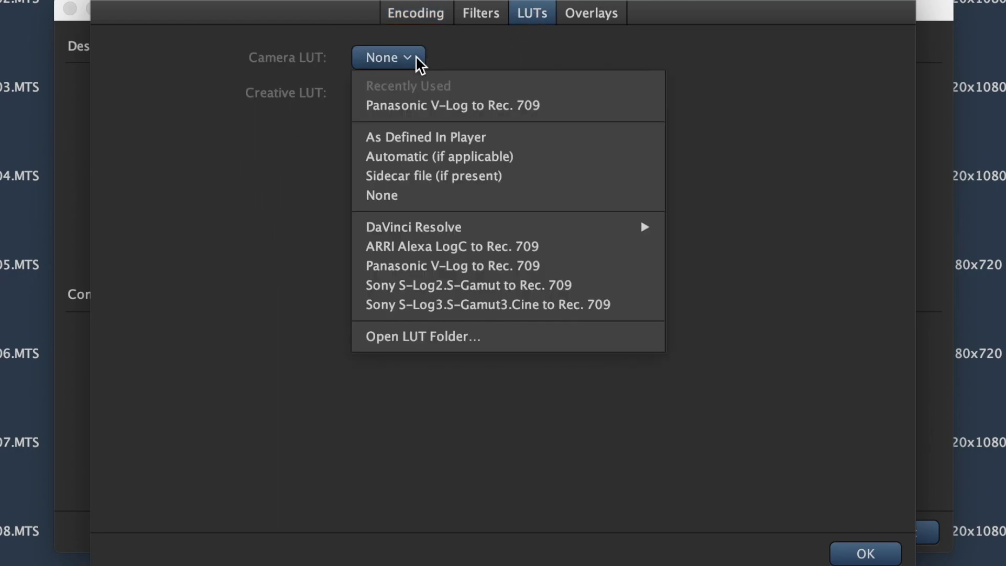
{"action": "left_click", "coordinate": [495, 137]}
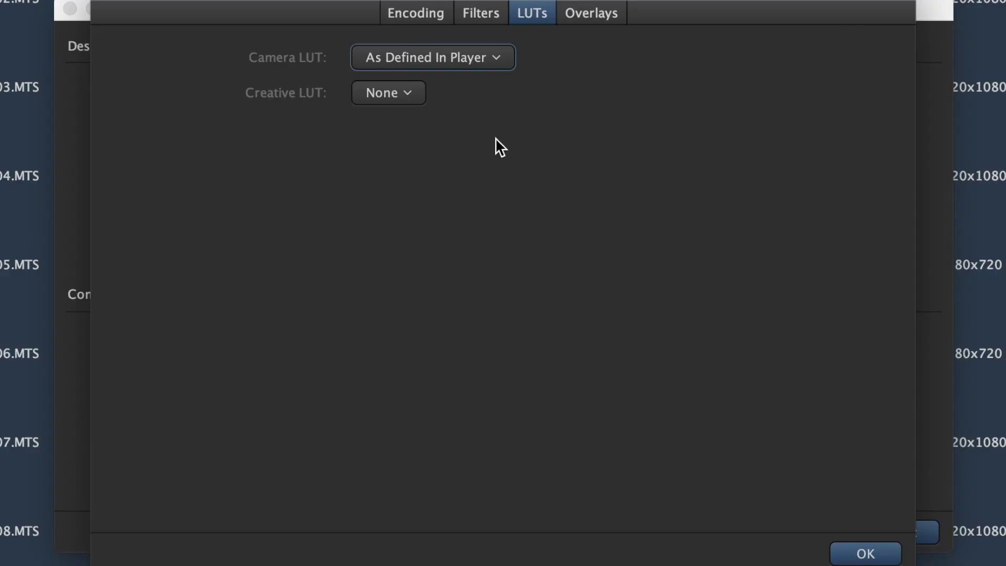
{"action": "left_click", "coordinate": [598, 15]}
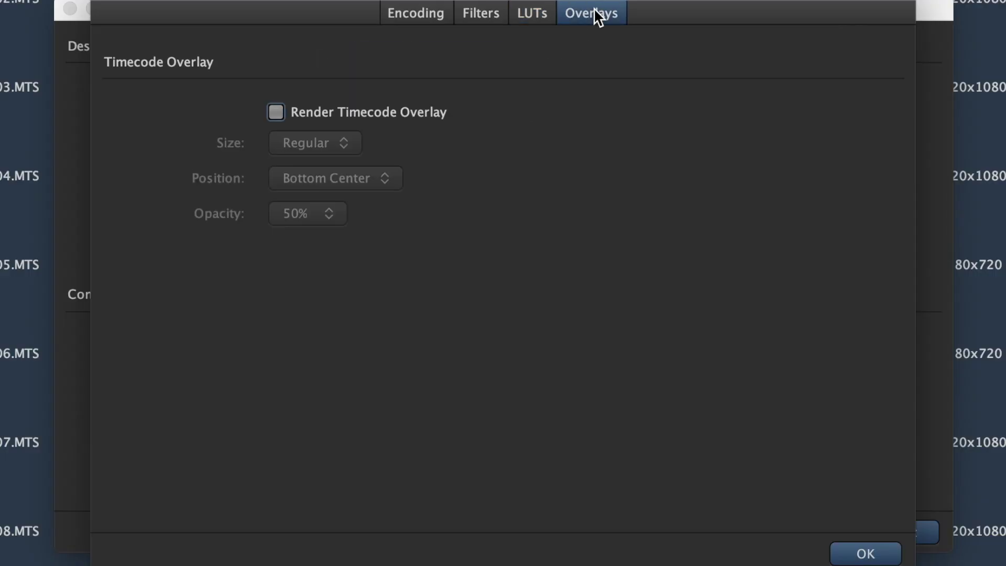
{"action": "left_click", "coordinate": [276, 112]}
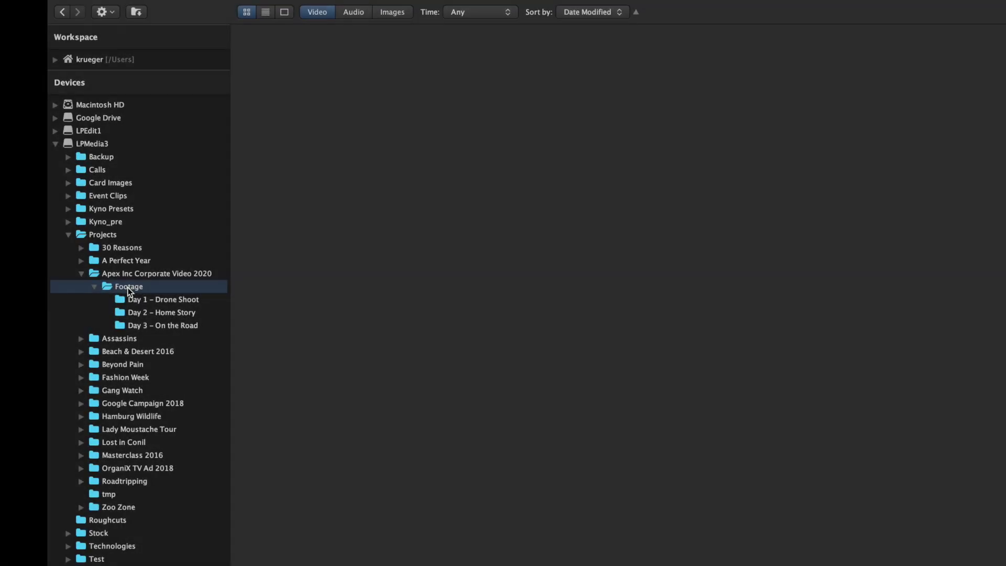
Show clips from all Footage subfolders and convert them with the Remote Proxies preset.
{"action": "left_click", "coordinate": [137, 12]}
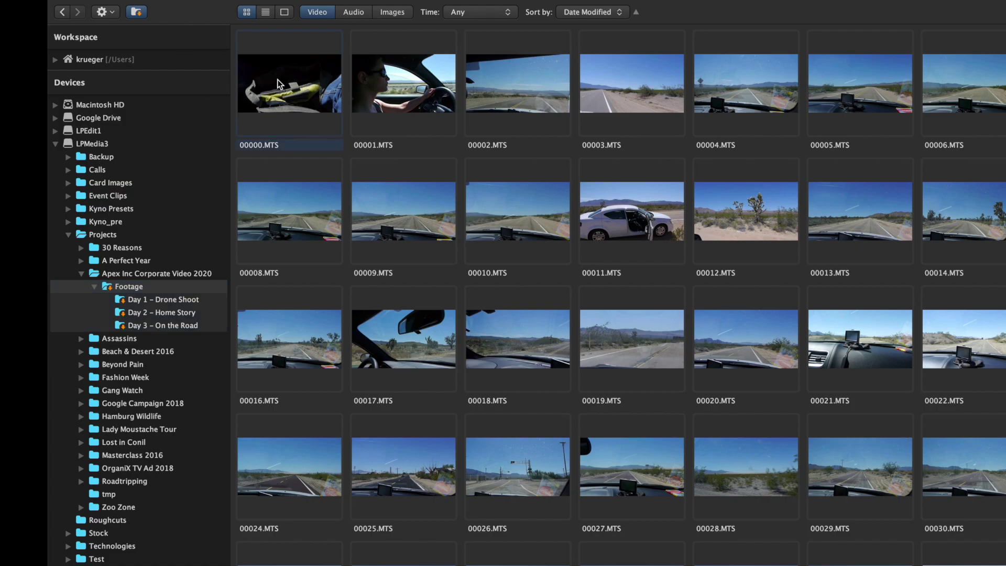
{"action": "right_click", "coordinate": [261, 60]}
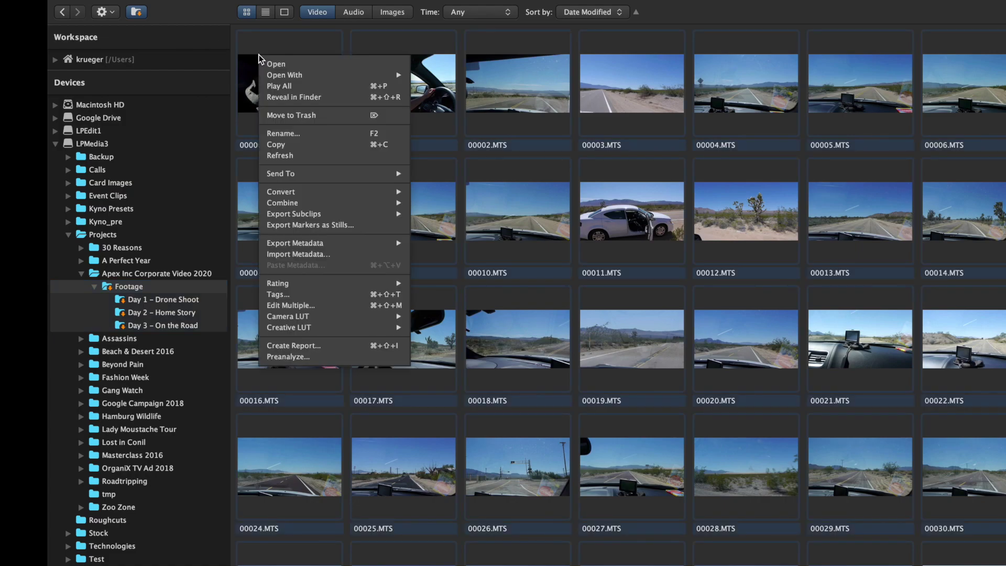
{"action": "mouse_move", "coordinate": [367, 193]}
{"action": "mouse_move", "coordinate": [461, 312]}
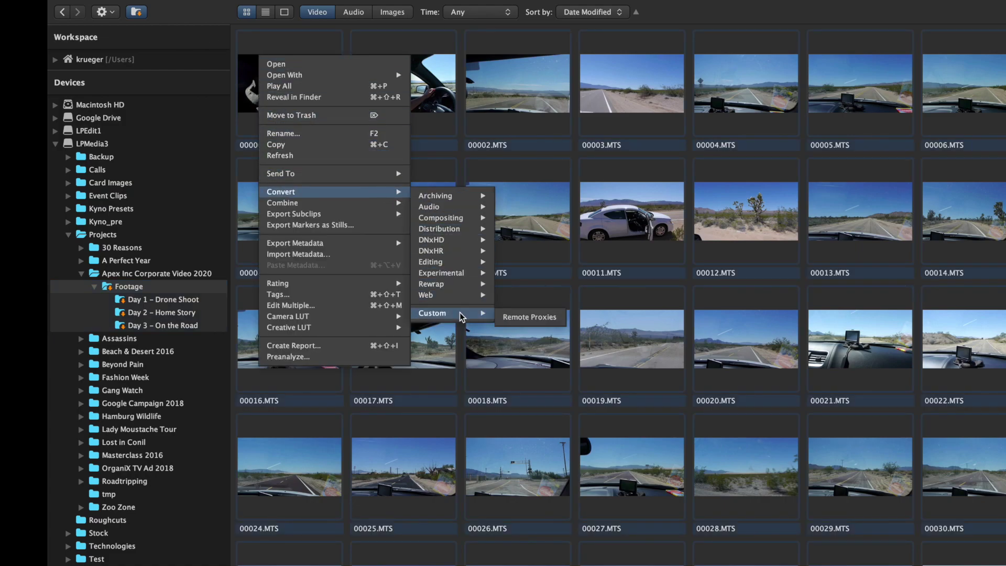
{"action": "left_click", "coordinate": [525, 318]}
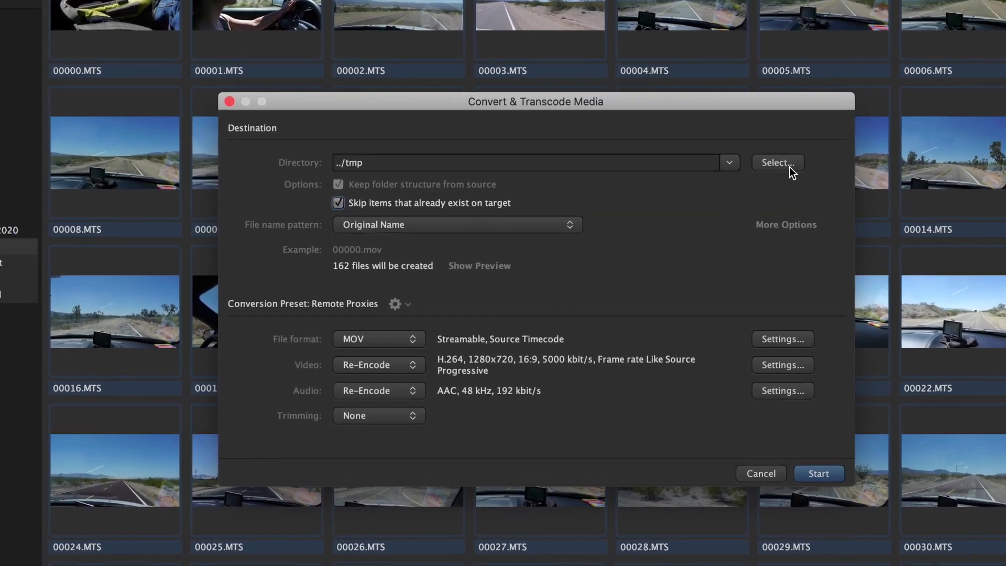
Target Dropbox/Projects/Apex Inc Corporate Video 2020/Proxies, start the conversion, and view the jobs list.
{"action": "left_click", "coordinate": [818, 208]}
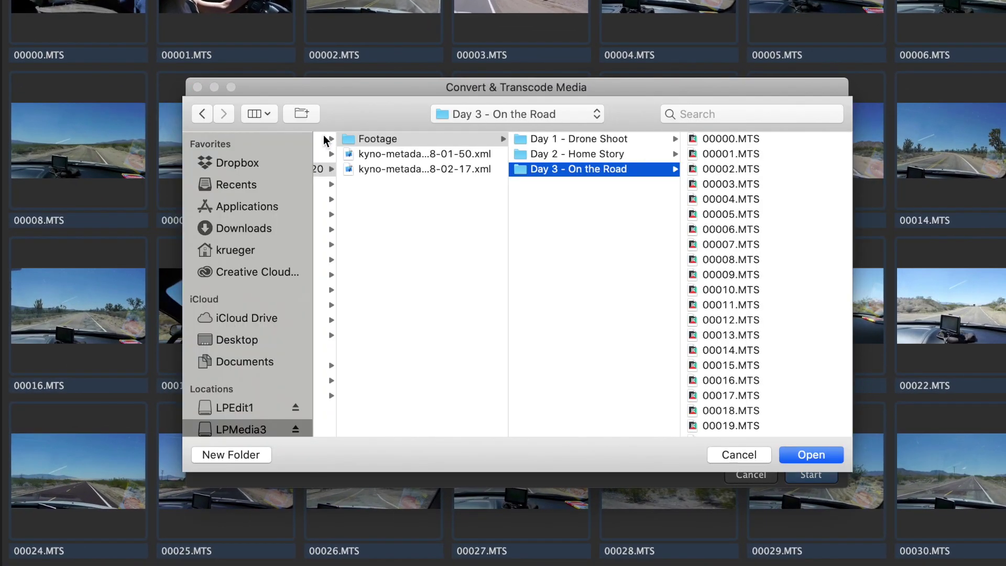
{"action": "left_click", "coordinate": [240, 164]}
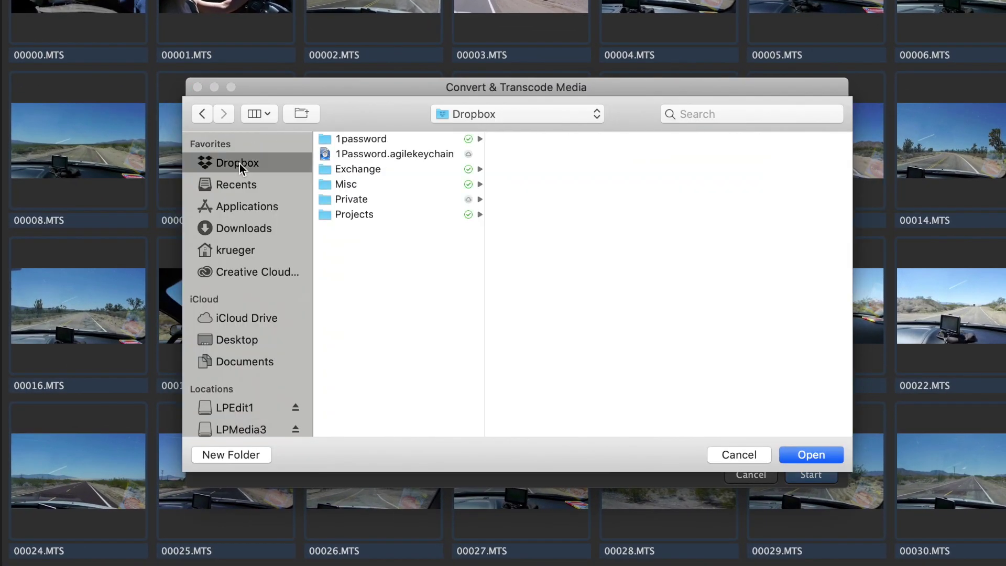
{"action": "left_click", "coordinate": [416, 214]}
{"action": "left_click", "coordinate": [583, 139]}
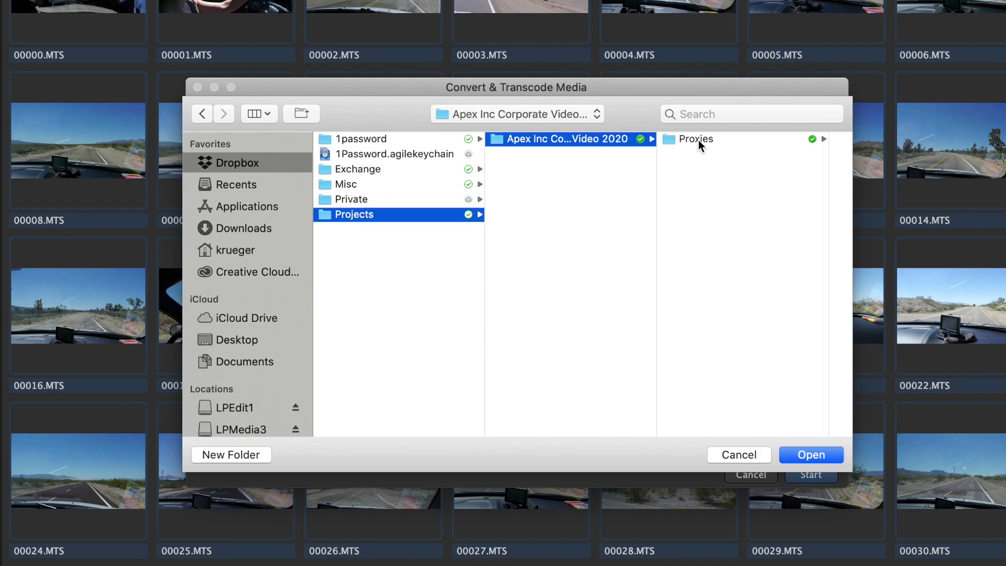
{"action": "left_click", "coordinate": [699, 140]}
{"action": "left_click", "coordinate": [813, 457]}
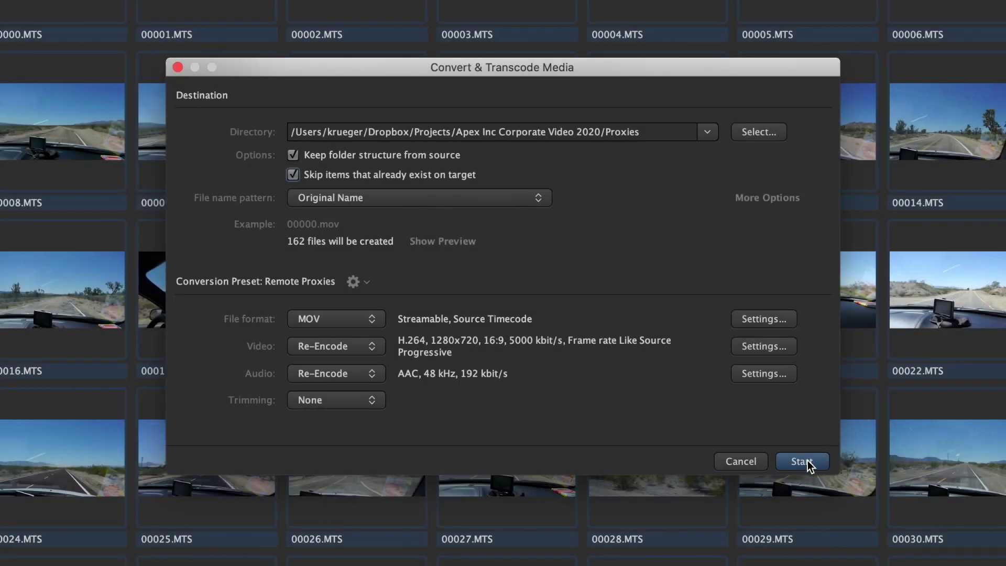
{"action": "left_click", "coordinate": [802, 461]}
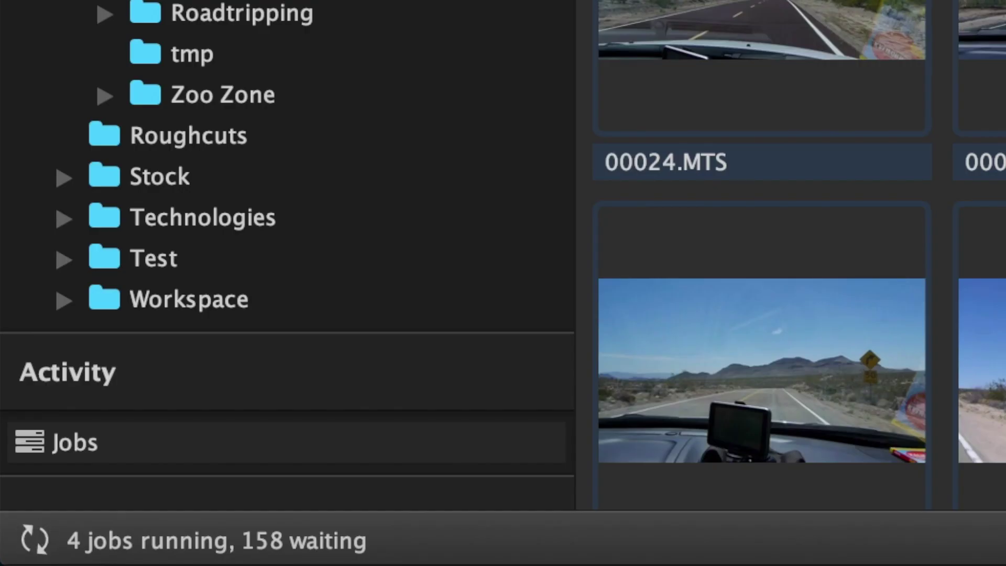
{"action": "left_click", "coordinate": [229, 542]}
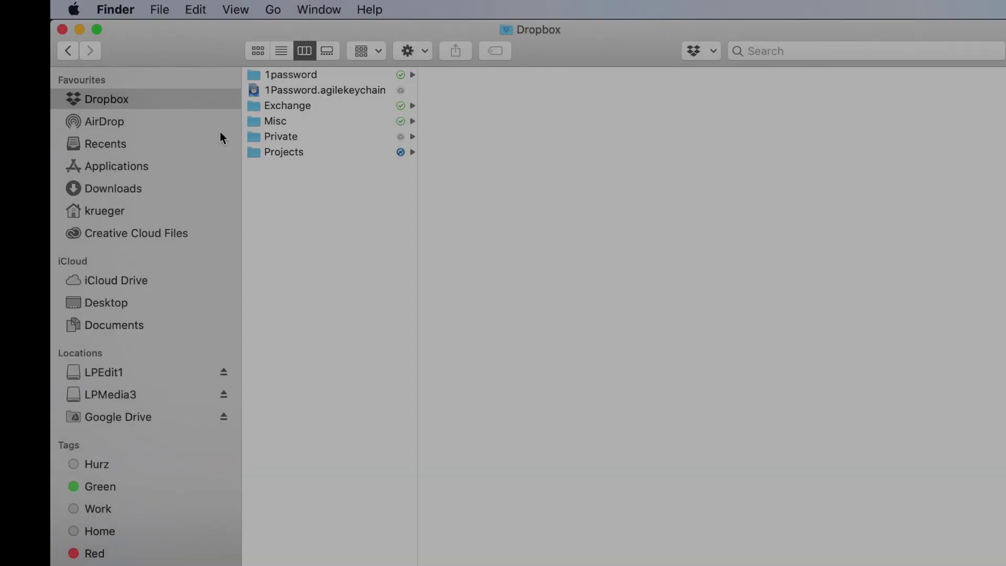
Browse Projects > Apex Inc Corporate Video 2020 > Proxies and inspect the Day 1, Day 2 and Day 3 folders.
{"action": "left_click", "coordinate": [305, 153]}
{"action": "left_click", "coordinate": [495, 75]}
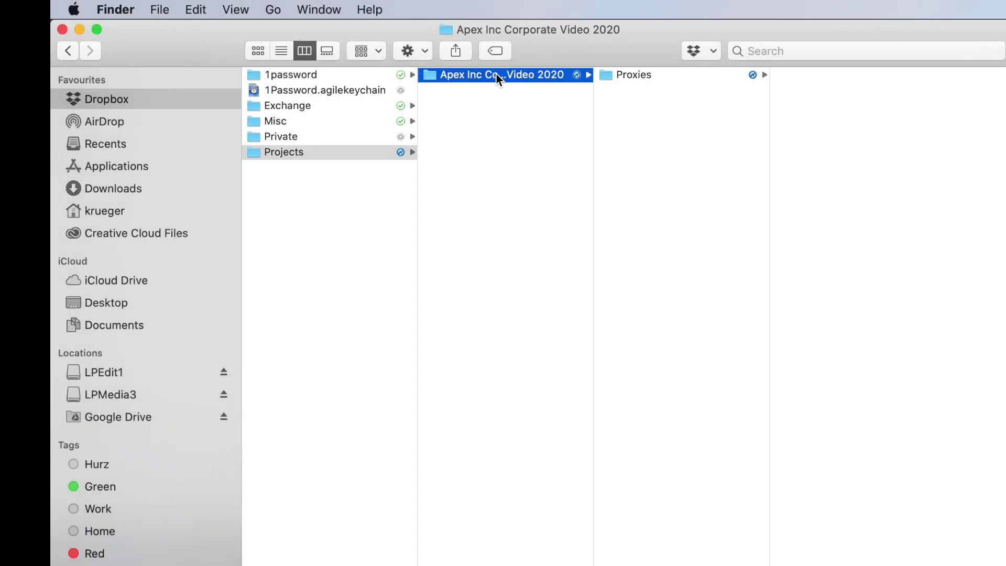
{"action": "left_click", "coordinate": [650, 74]}
{"action": "left_click", "coordinate": [796, 74]}
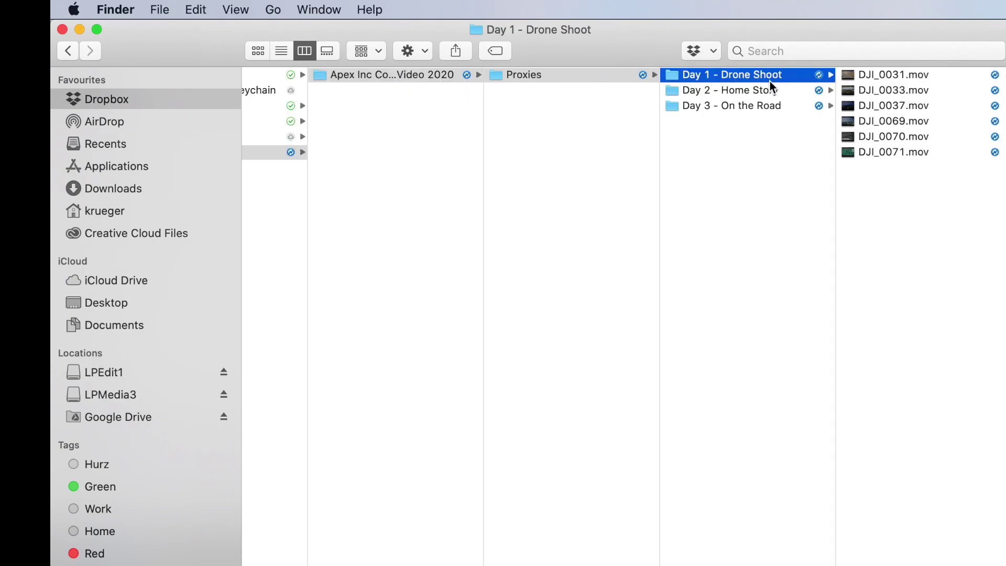
{"action": "left_click", "coordinate": [759, 91]}
{"action": "left_click", "coordinate": [750, 106]}
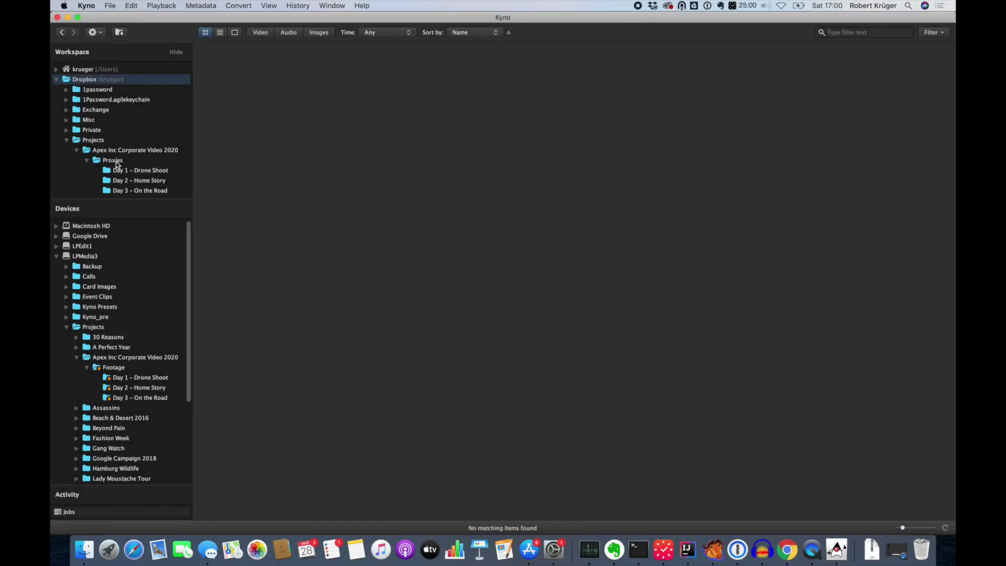
Browse the Dropbox Proxies folder with clips from all Day subfolders shown.
{"action": "left_click", "coordinate": [116, 161]}
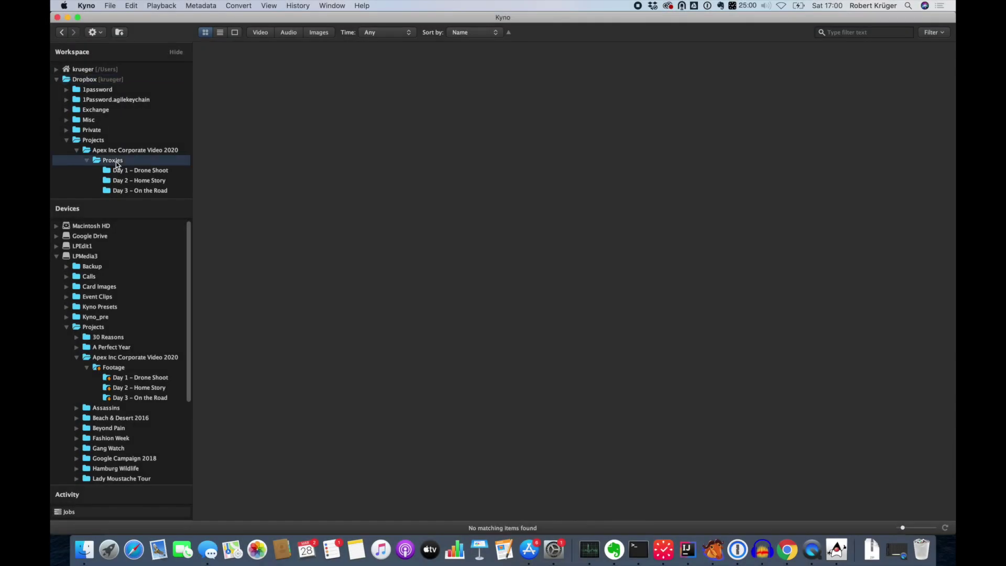
{"action": "left_click", "coordinate": [120, 32]}
{"action": "left_click", "coordinate": [231, 82]}
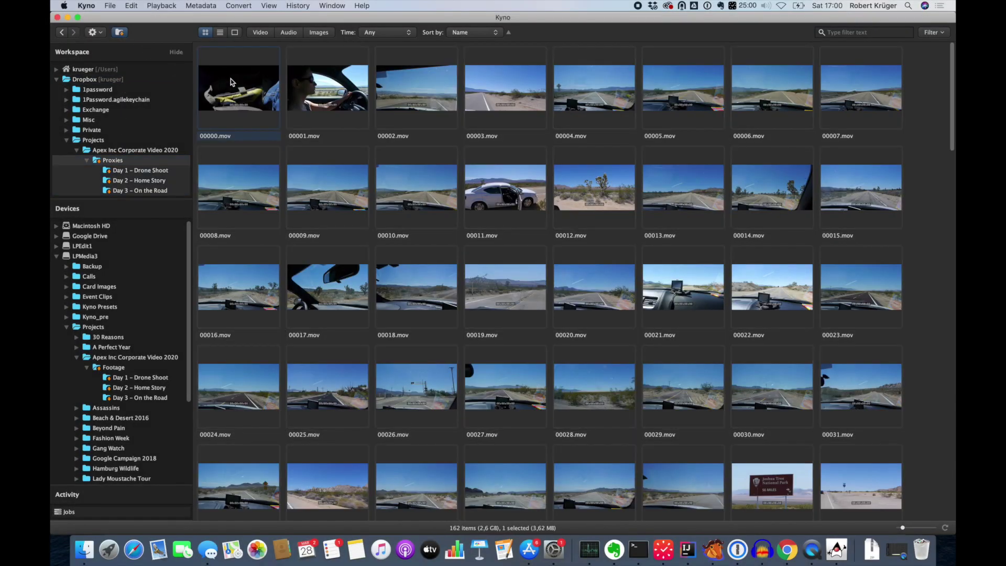
{"action": "scroll", "coordinate": [265, 197], "scroll_direction": "down", "scroll_amount": 20}
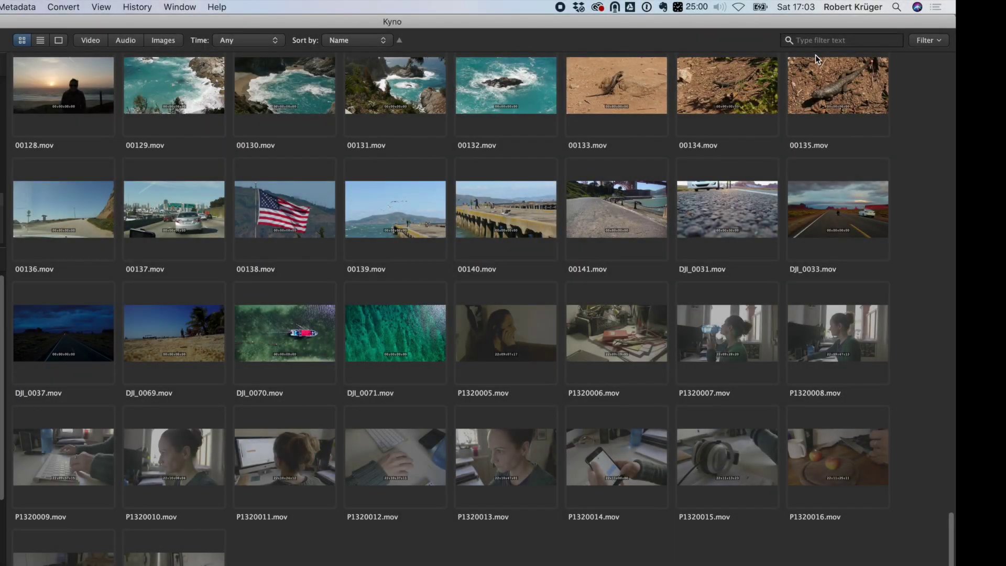
Filter by 'sq', open 00115.mov, and play its Squirrel escaping subclip.
{"action": "left_click", "coordinate": [816, 40]}
{"action": "type", "text": "squirrel"}
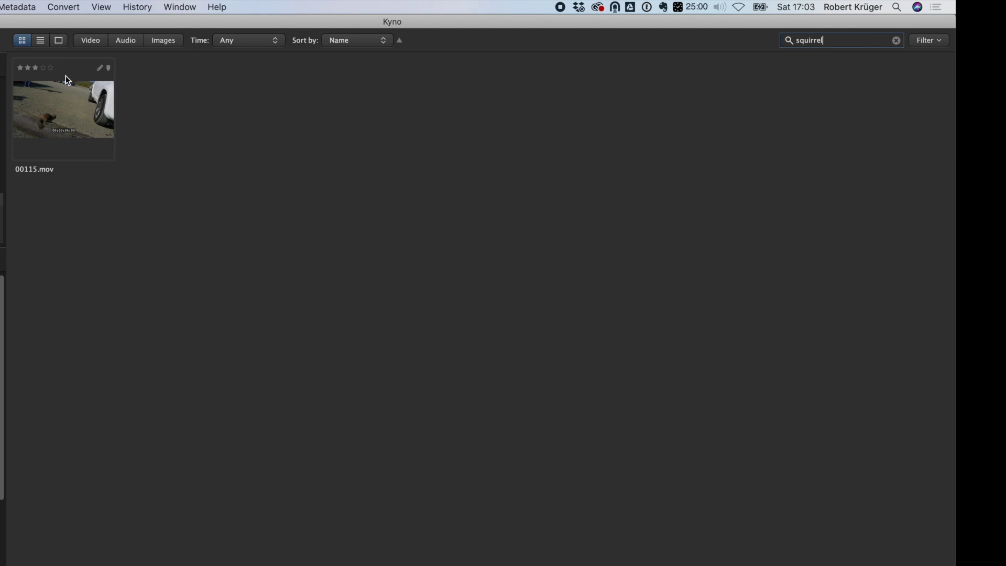
{"action": "double_click", "coordinate": [57, 105]}
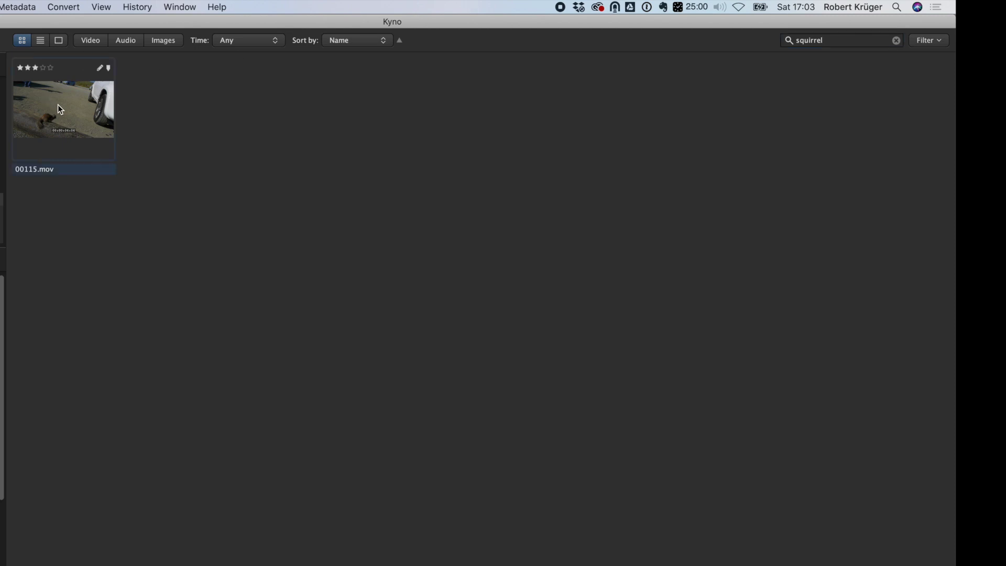
{"action": "left_click", "coordinate": [788, 59]}
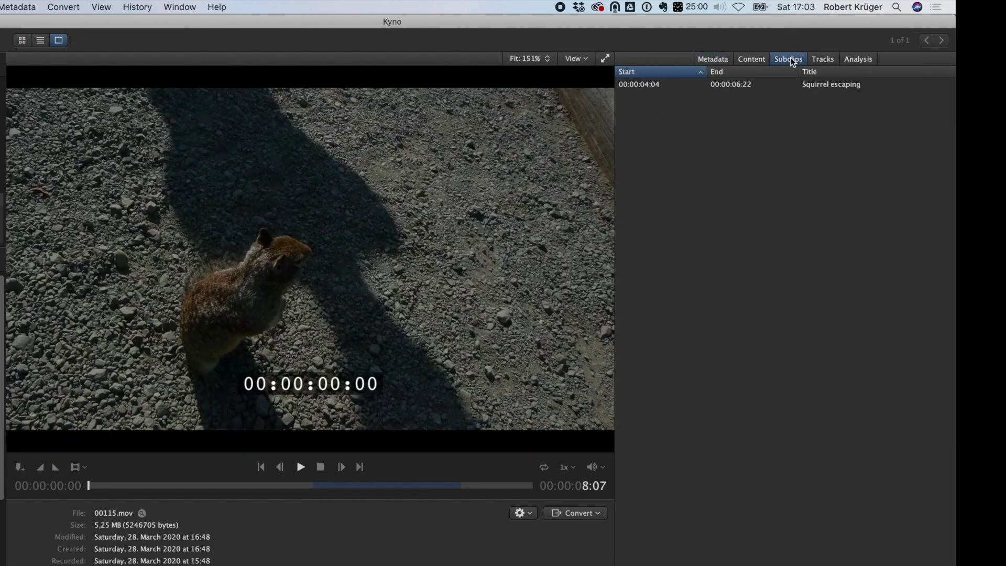
{"action": "double_click", "coordinate": [768, 101]}
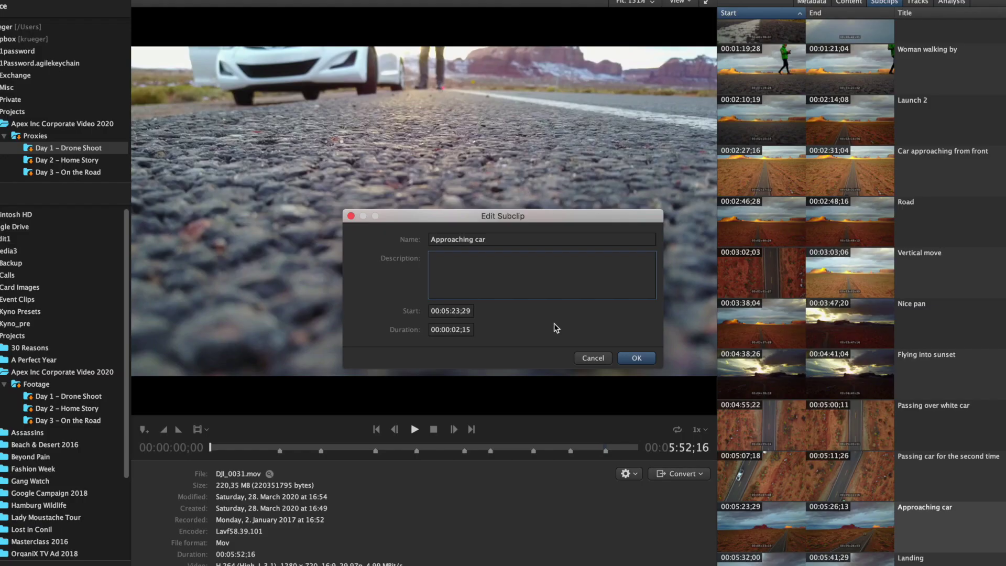
Describe the Approaching car subclip as 'Great shot for an opening sequence' and rate DJI_0031.mov three stars.
{"action": "type", "text": "Great shot for "}
{"action": "type", "text": "an opening sequence"}
{"action": "left_click", "coordinate": [636, 358]}
{"action": "left_click", "coordinate": [810, 3]}
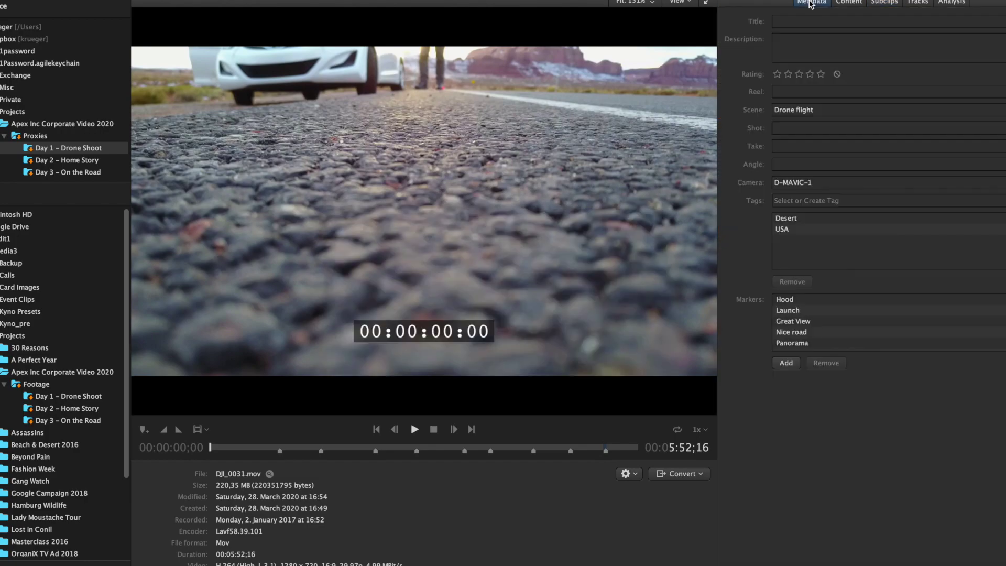
{"action": "left_click", "coordinate": [799, 74]}
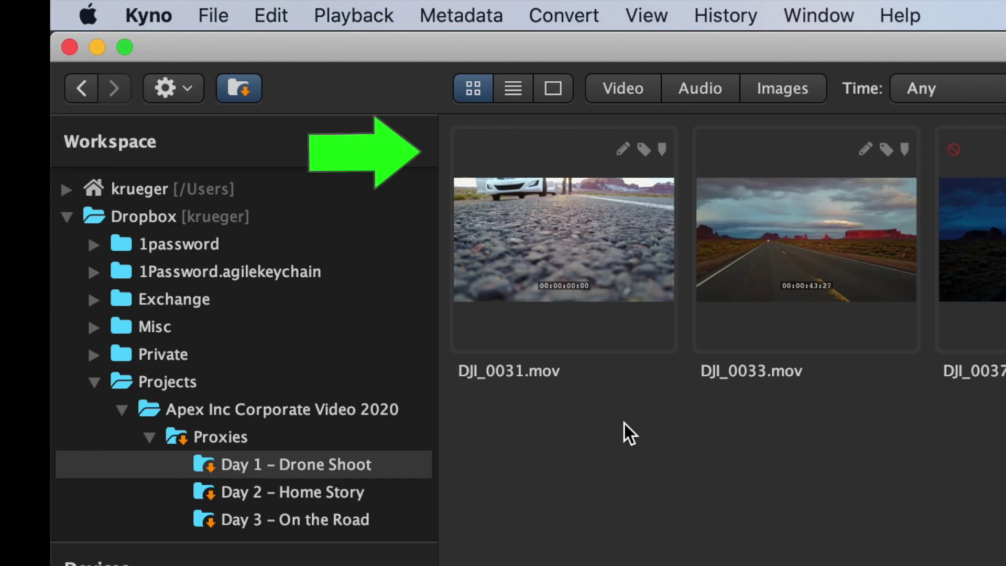
{"action": "key", "text": "3"}
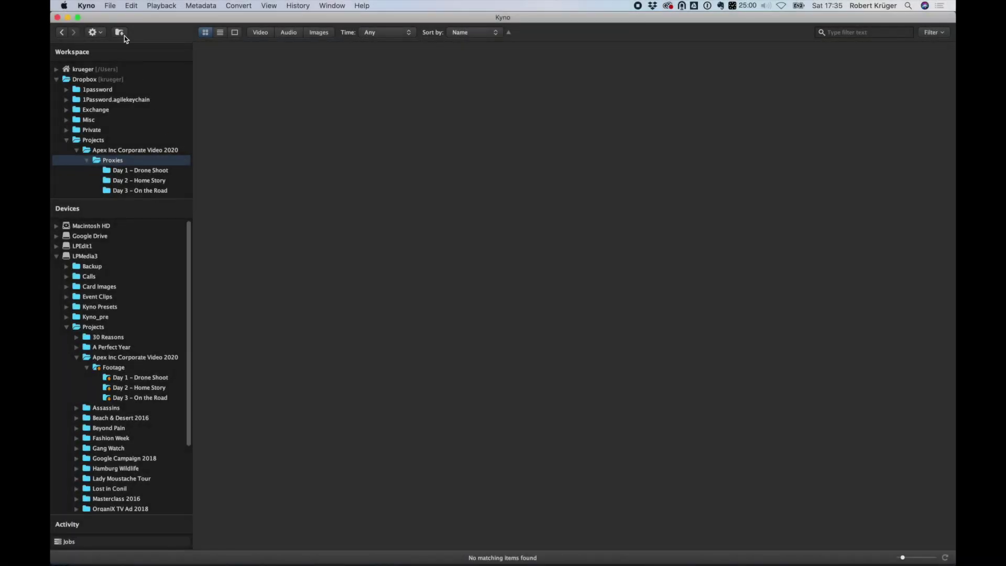
Select all proxy clips across the Day subfolders and copy their metadata.
{"action": "left_click", "coordinate": [120, 33]}
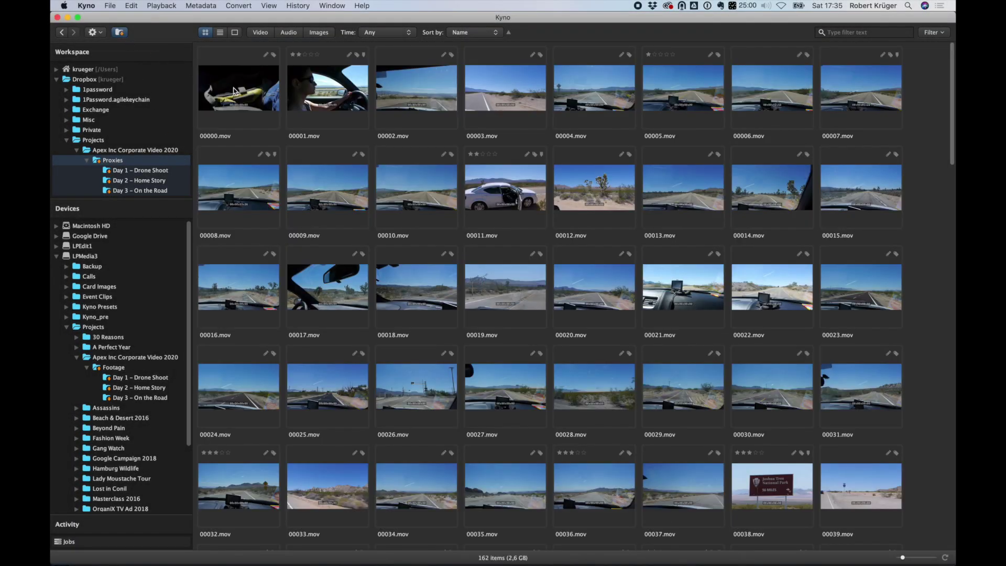
{"action": "key", "text": "super+a"}
{"action": "right_click", "coordinate": [219, 66]}
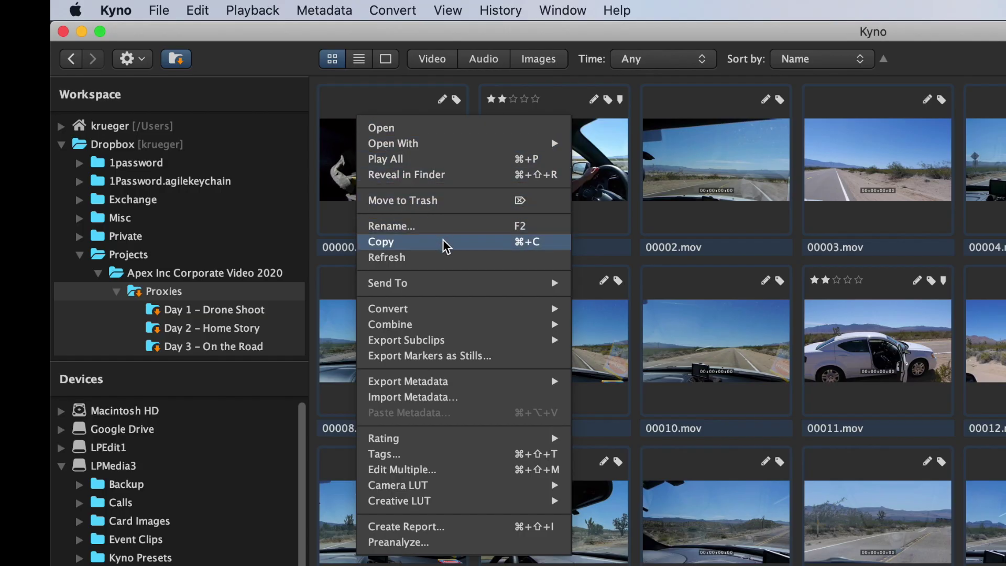
{"action": "left_click", "coordinate": [266, 132]}
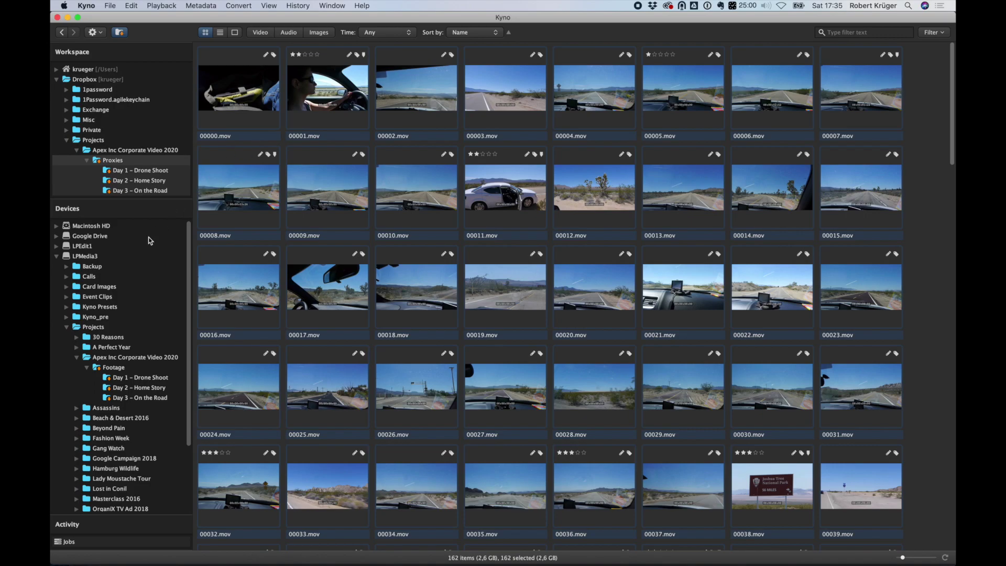
Paste the copied metadata onto all 162 original Footage clips and confirm the import.
{"action": "left_click", "coordinate": [118, 370]}
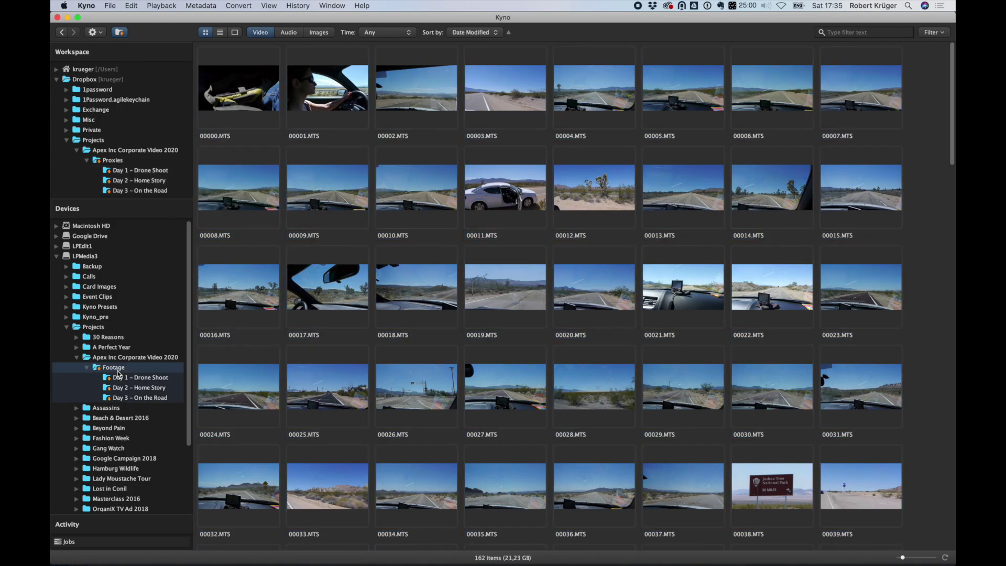
{"action": "key", "text": "super+a"}
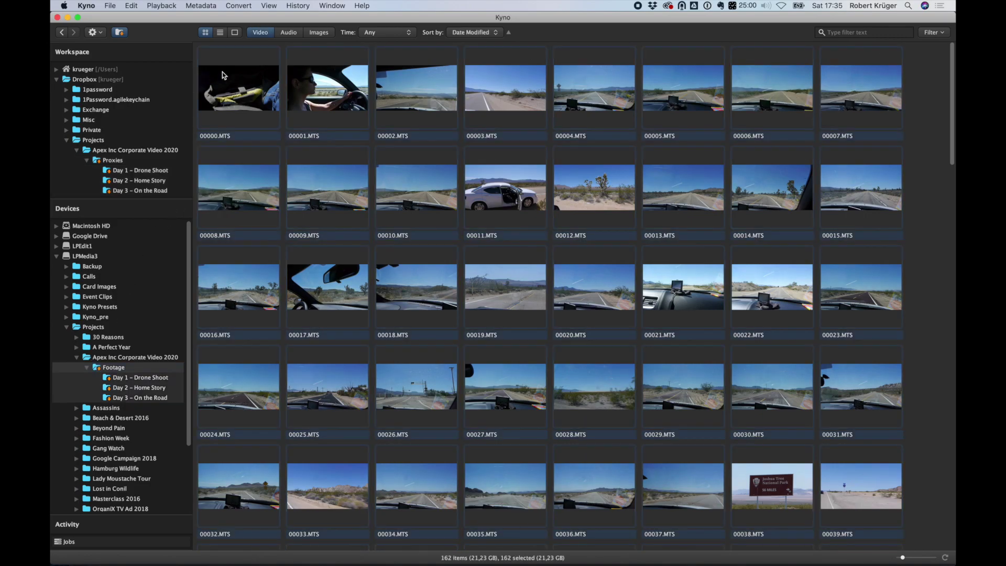
{"action": "right_click", "coordinate": [219, 62]}
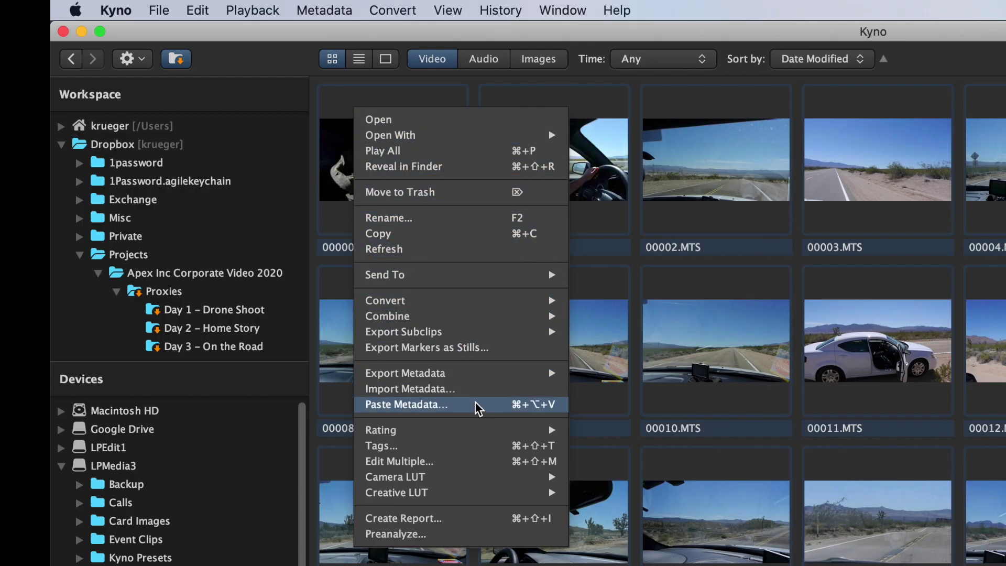
{"action": "left_click", "coordinate": [476, 404]}
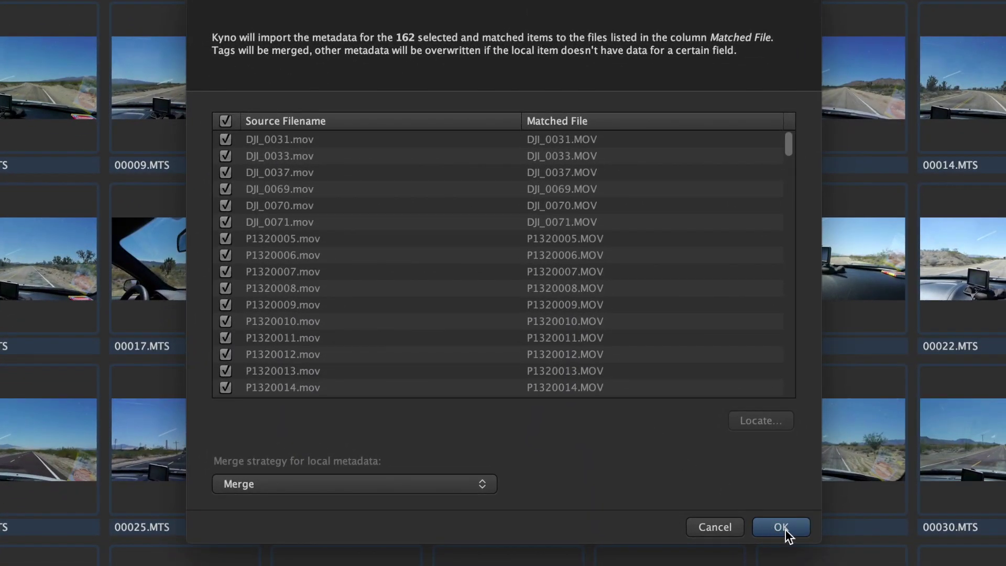
{"action": "left_click", "coordinate": [781, 527]}
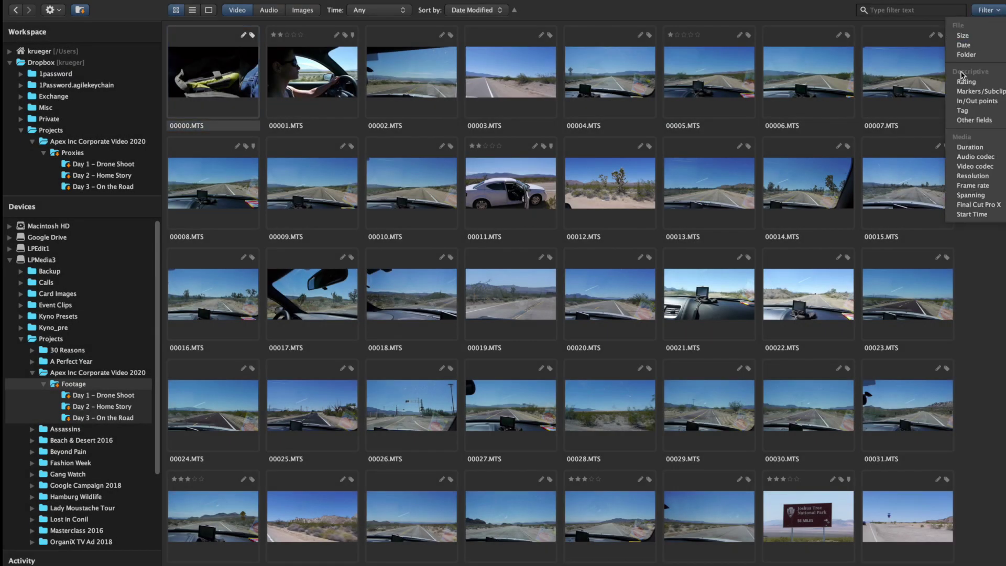
Filter the footage grid to clips rated at least one star.
{"action": "left_click", "coordinate": [975, 84]}
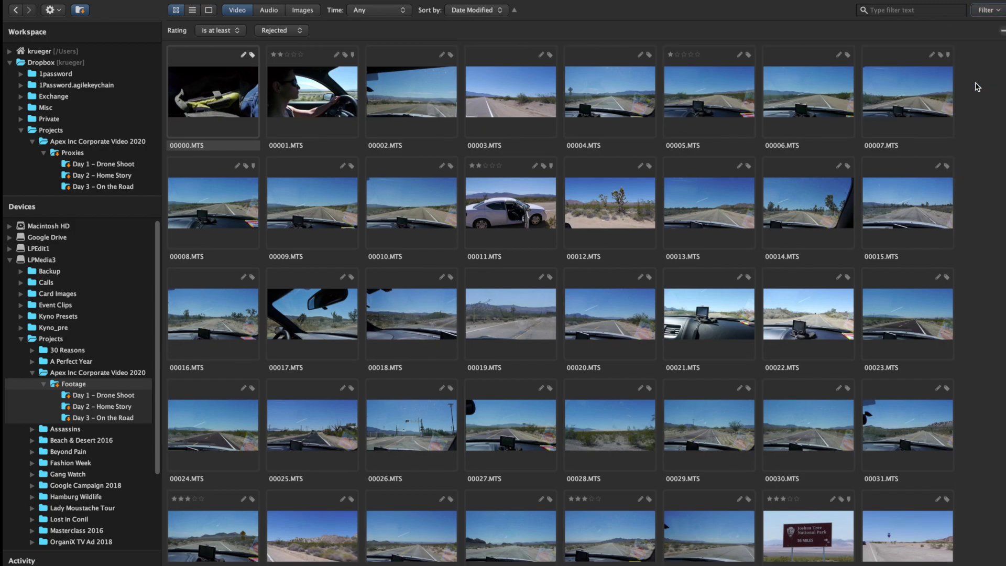
{"action": "left_click", "coordinate": [304, 32]}
{"action": "left_click", "coordinate": [303, 56]}
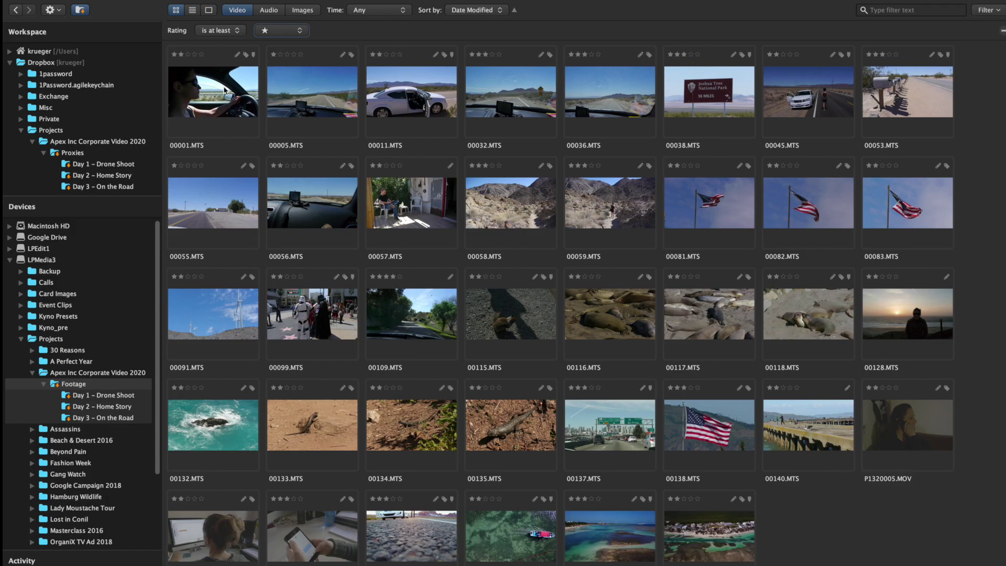
Send the rated clips to Adobe Premiere Pro 2020, keeping bins from folders.
{"action": "right_click", "coordinate": [203, 73]}
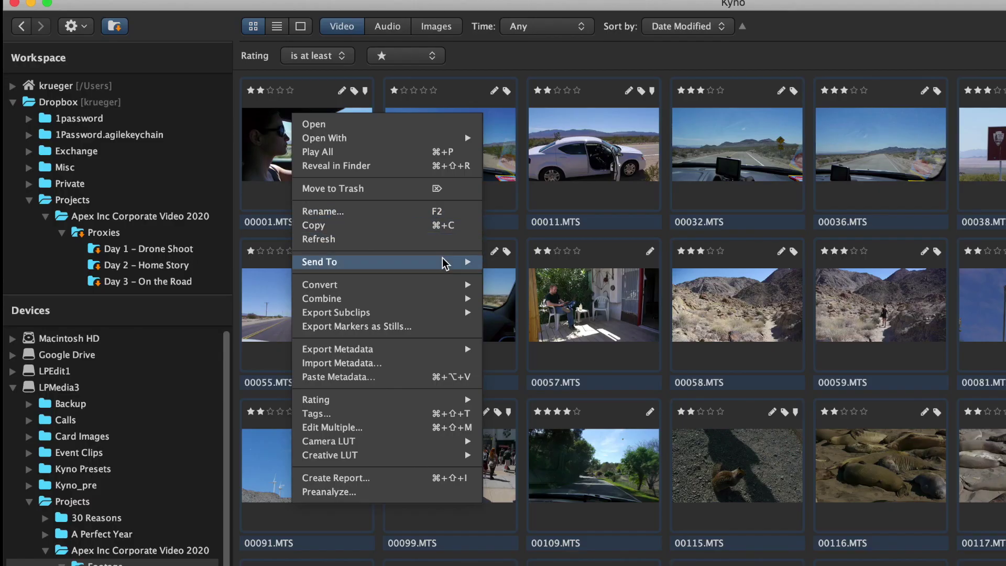
{"action": "mouse_move", "coordinate": [323, 175]}
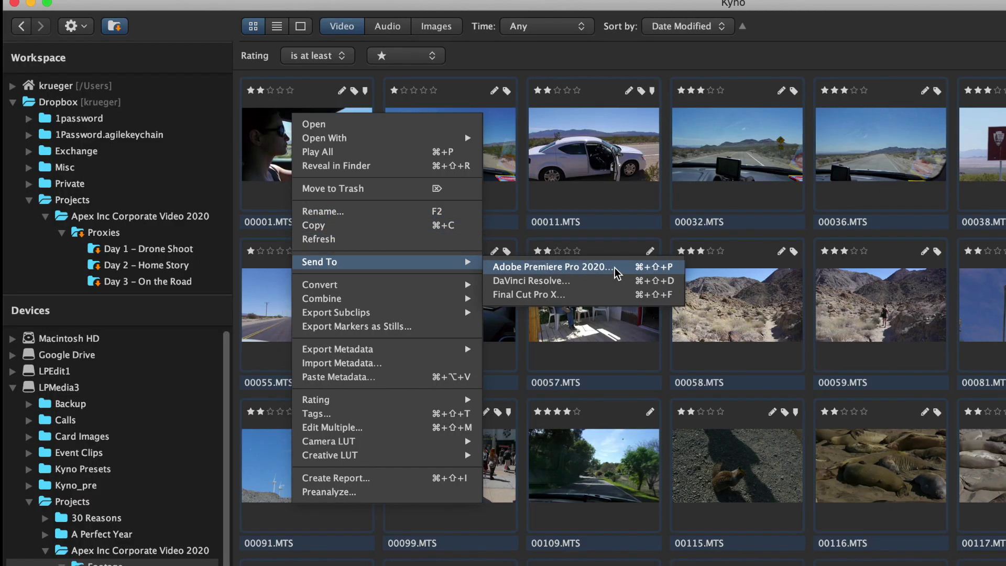
{"action": "left_click", "coordinate": [553, 266]}
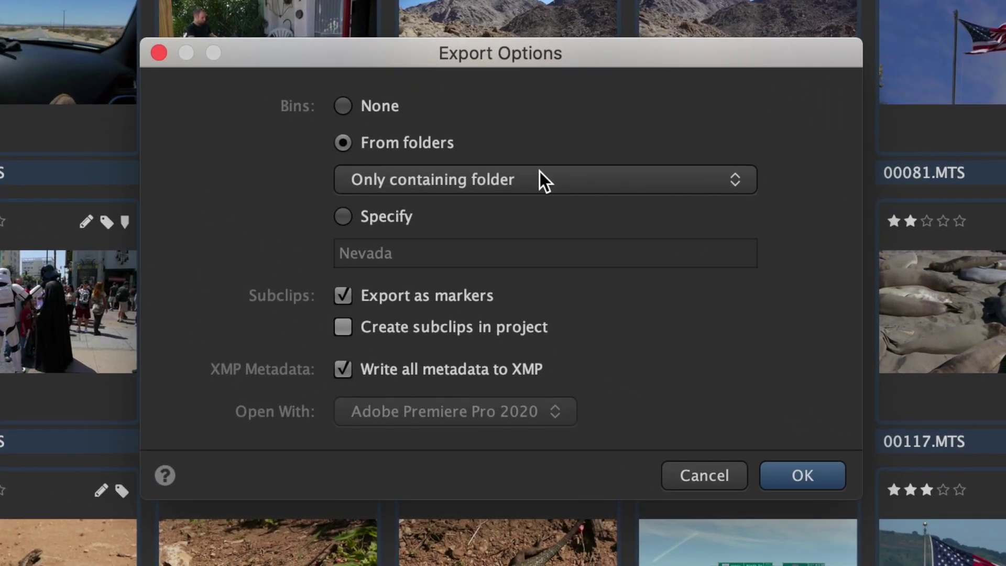
{"action": "left_click", "coordinate": [812, 480]}
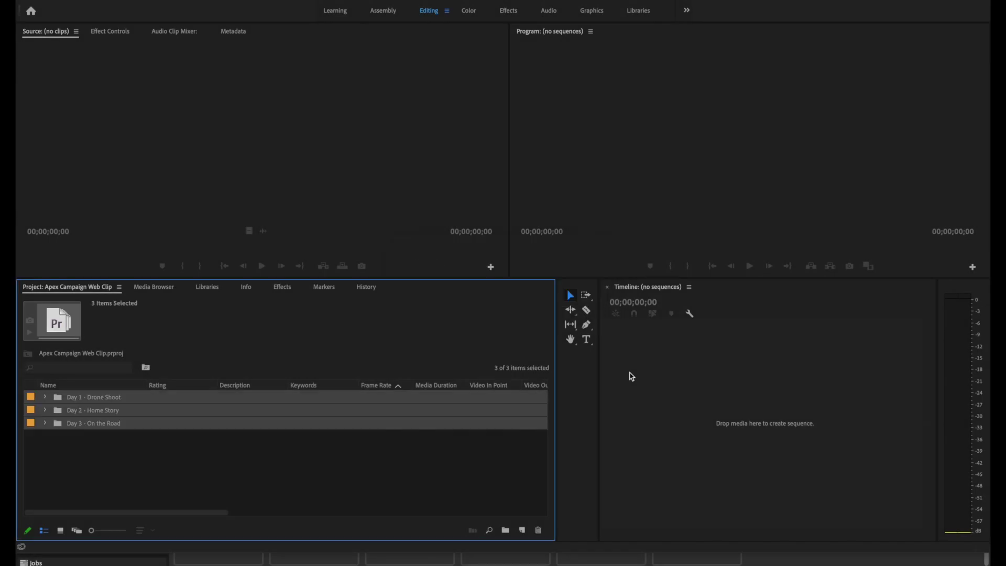
Expand the Day 1, Day 2 and Day 3 bins in Premiere Pro's Project panel.
{"action": "left_click", "coordinate": [44, 397]}
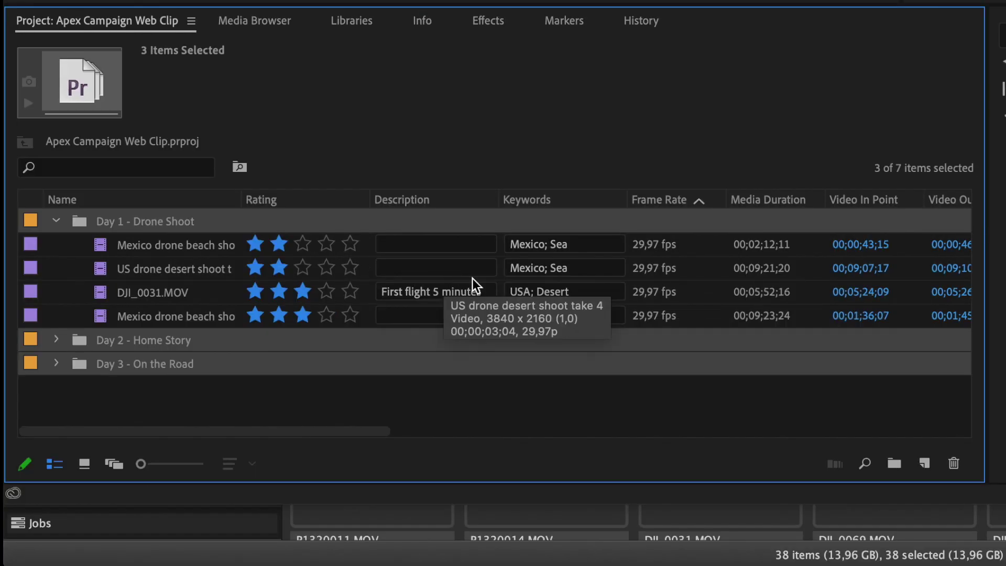
{"action": "left_click", "coordinate": [56, 340]}
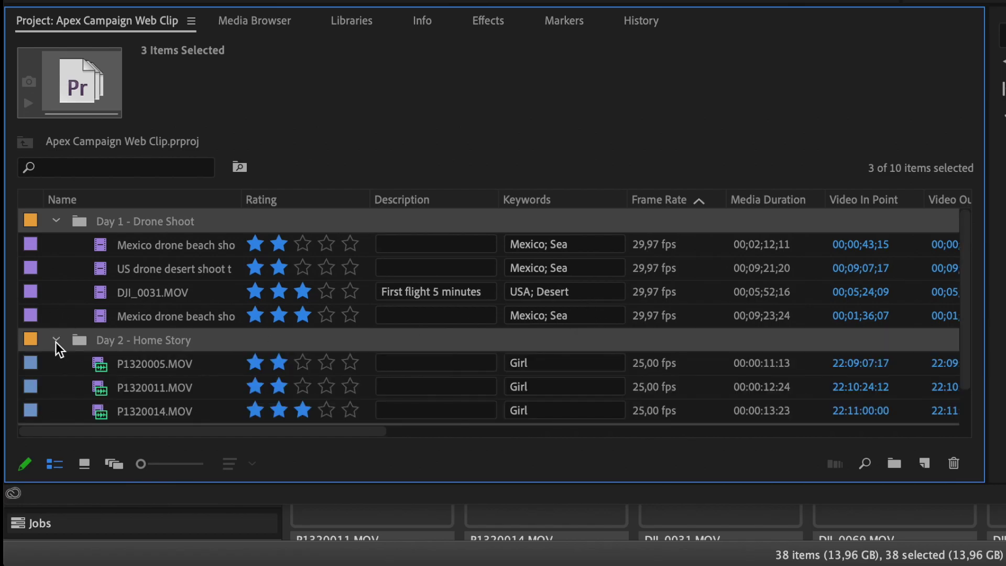
{"action": "scroll", "coordinate": [337, 369], "scroll_direction": "down", "scroll_amount": 1}
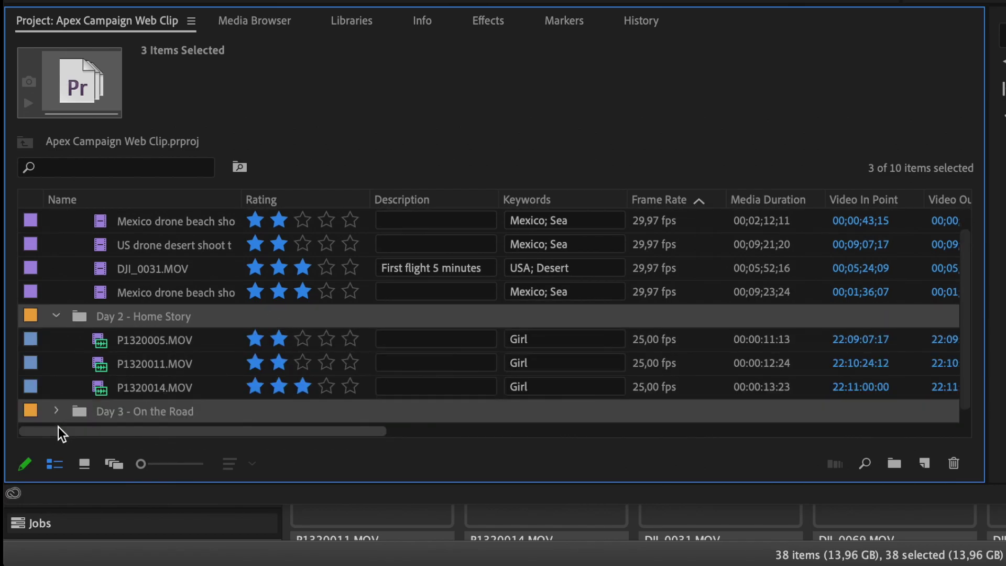
{"action": "left_click", "coordinate": [56, 411]}
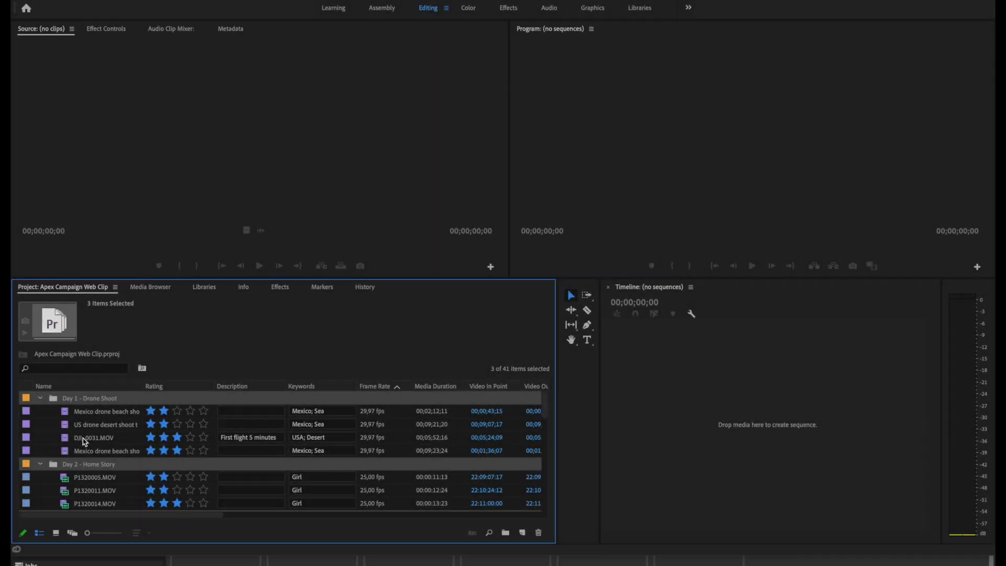
Open DJI_0031.MOV in the Source monitor, check its marker, and move the playhead from 04:03 to 04:22.
{"action": "left_click", "coordinate": [82, 442]}
{"action": "double_click", "coordinate": [82, 441]}
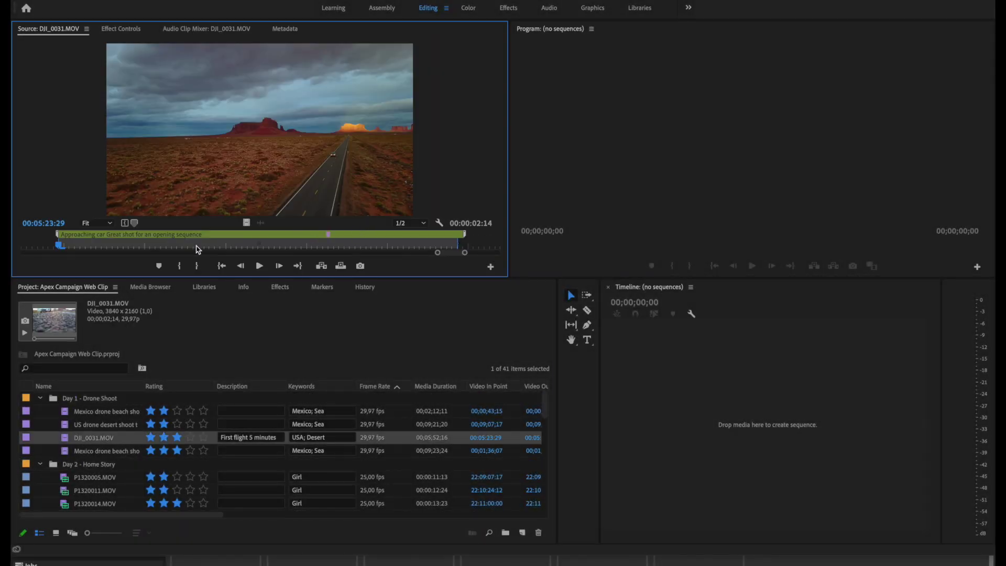
{"action": "mouse_move", "coordinate": [199, 237]}
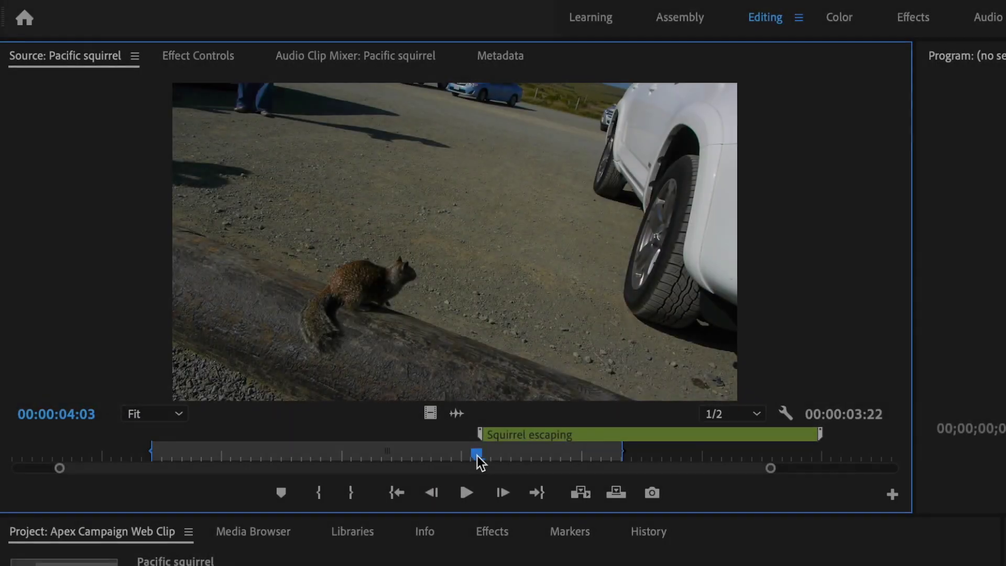
{"action": "left_click_drag", "start_coordinate": [478, 457], "coordinate": [811, 465]}
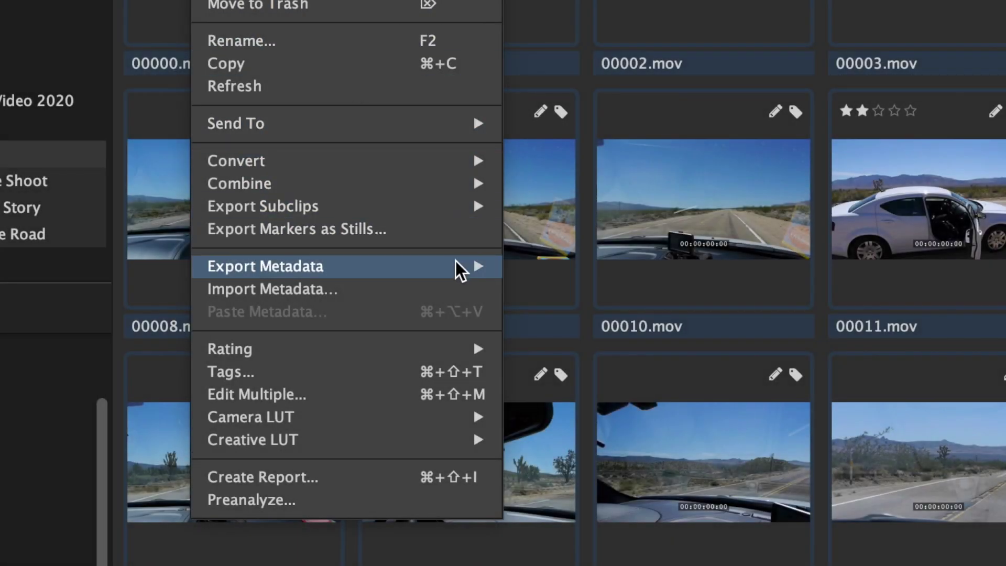
Export the filtered clips' metadata to Excel as a Marker list titled Apex Shotlist.
{"action": "mouse_move", "coordinate": [457, 262]}
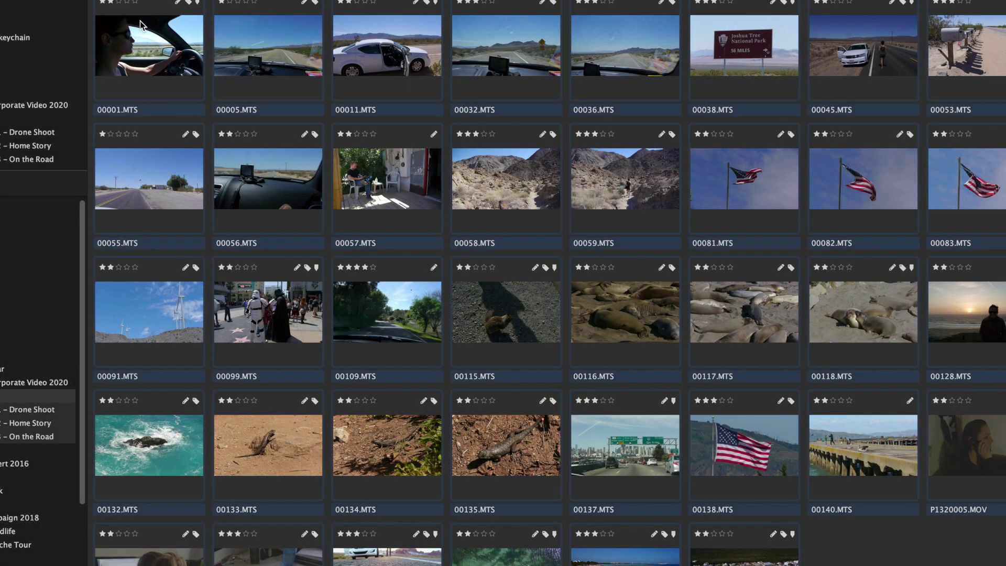
{"action": "right_click", "coordinate": [140, 25]}
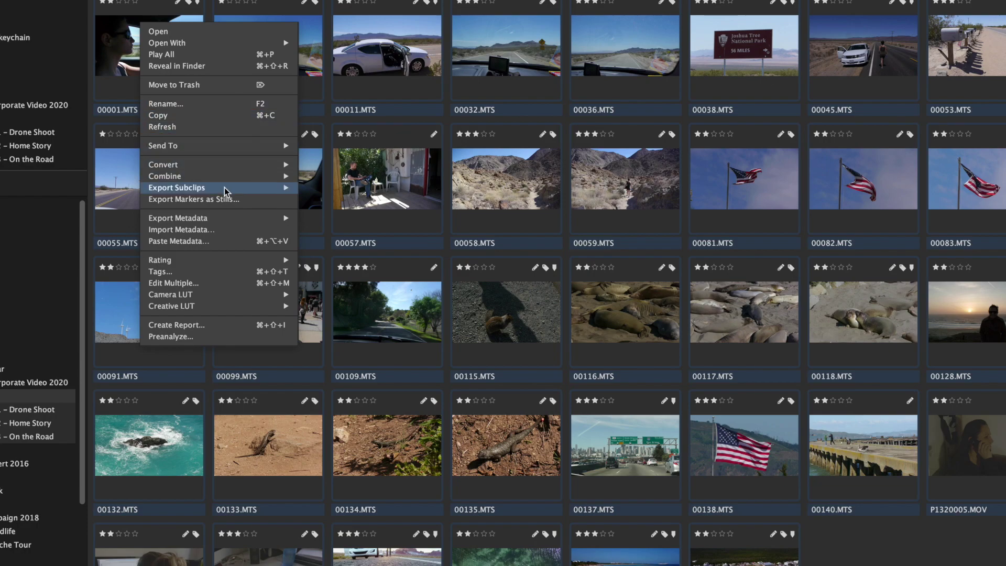
{"action": "mouse_move", "coordinate": [262, 224]}
{"action": "left_click", "coordinate": [345, 275]}
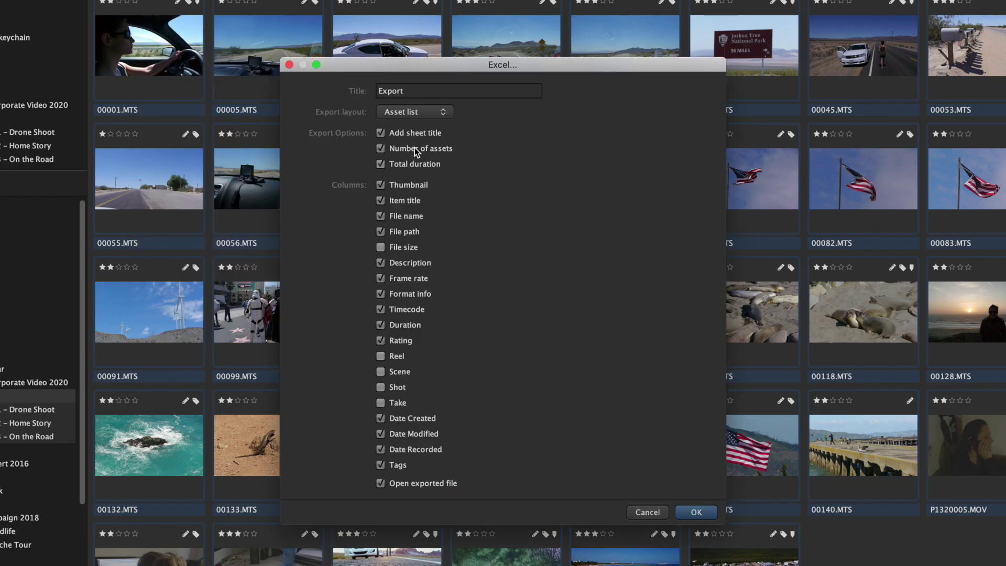
{"action": "left_click", "coordinate": [426, 113]}
{"action": "left_click", "coordinate": [414, 98]}
{"action": "double_click", "coordinate": [398, 91]}
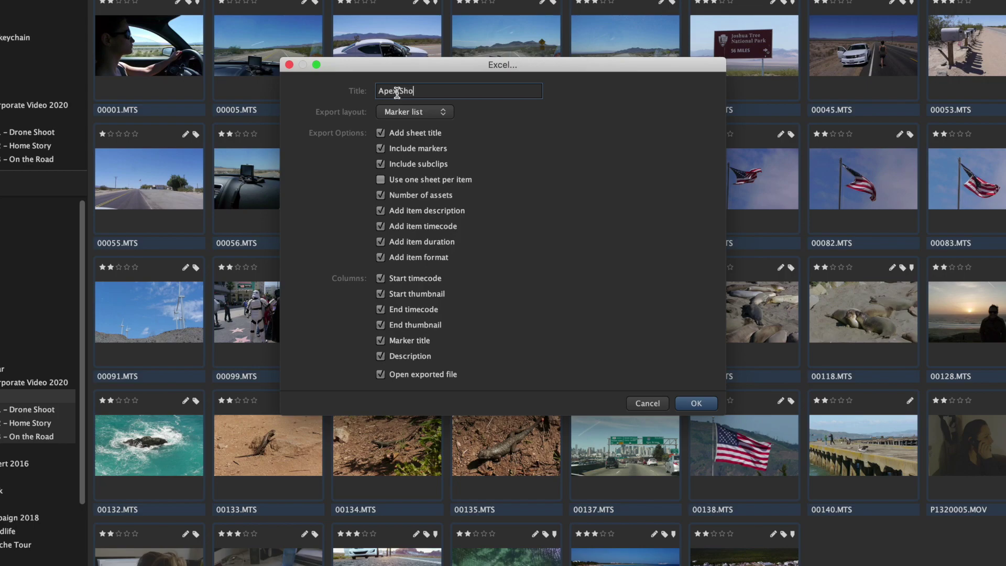
{"action": "left_click", "coordinate": [697, 402]}
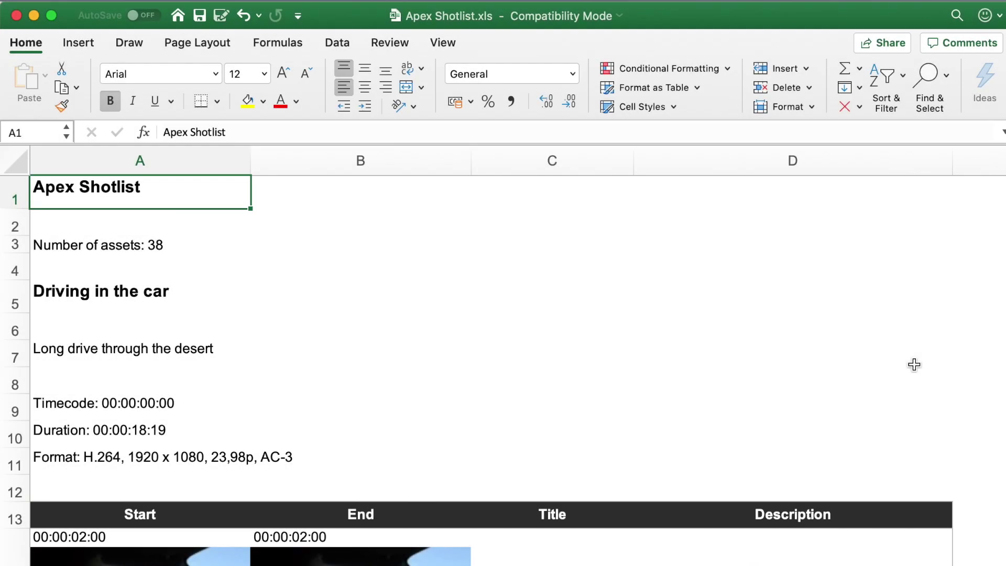
Scroll through Apex Shotlist.xls to review every take's thumbnail, timecodes, title and description.
{"action": "scroll", "coordinate": [914, 364], "scroll_direction": "down", "scroll_amount": 5}
{"action": "scroll", "coordinate": [915, 364], "scroll_direction": "down", "scroll_amount": 15}
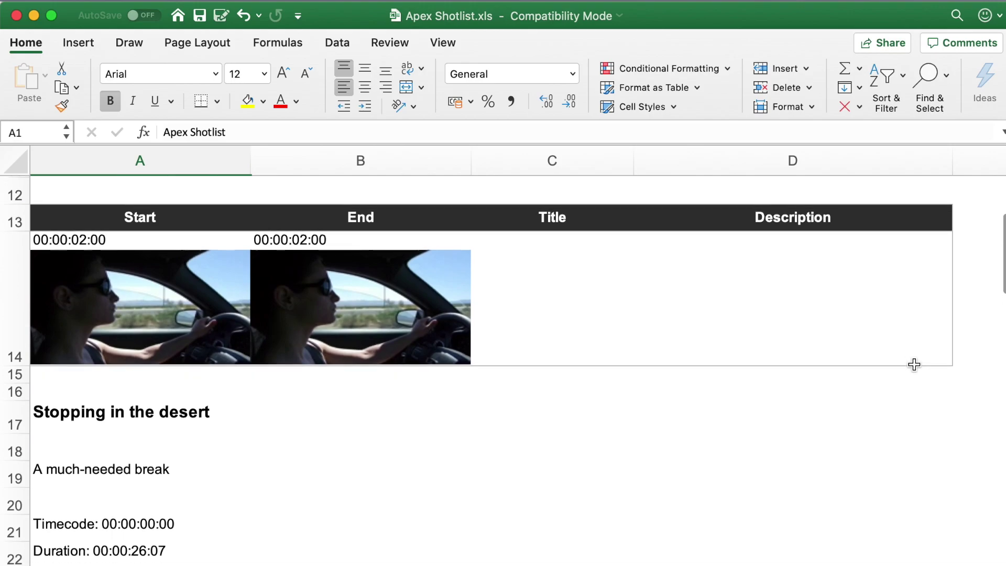
{"action": "scroll", "coordinate": [915, 364], "scroll_direction": "down", "scroll_amount": 15}
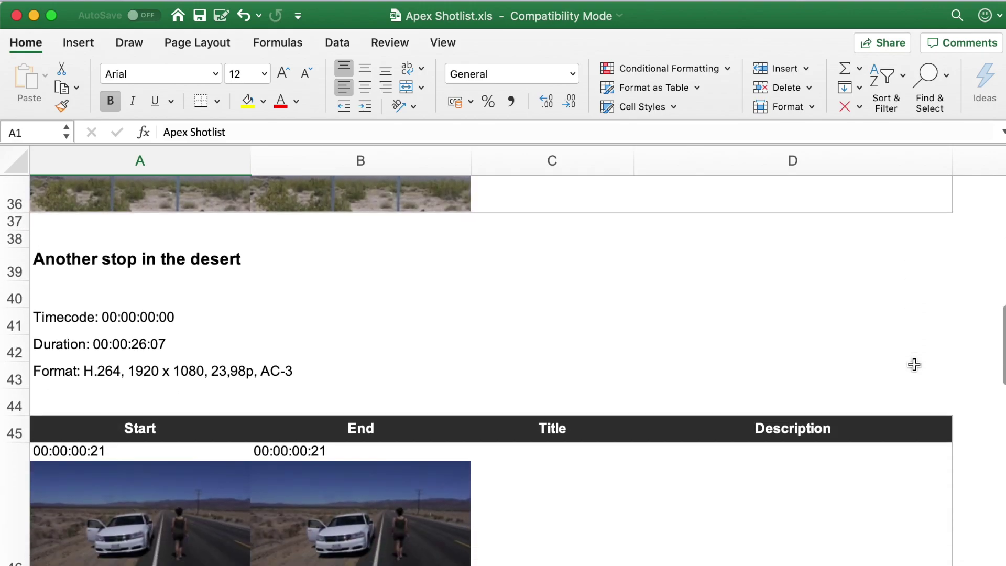
{"action": "scroll", "coordinate": [914, 365], "scroll_direction": "down", "scroll_amount": 15}
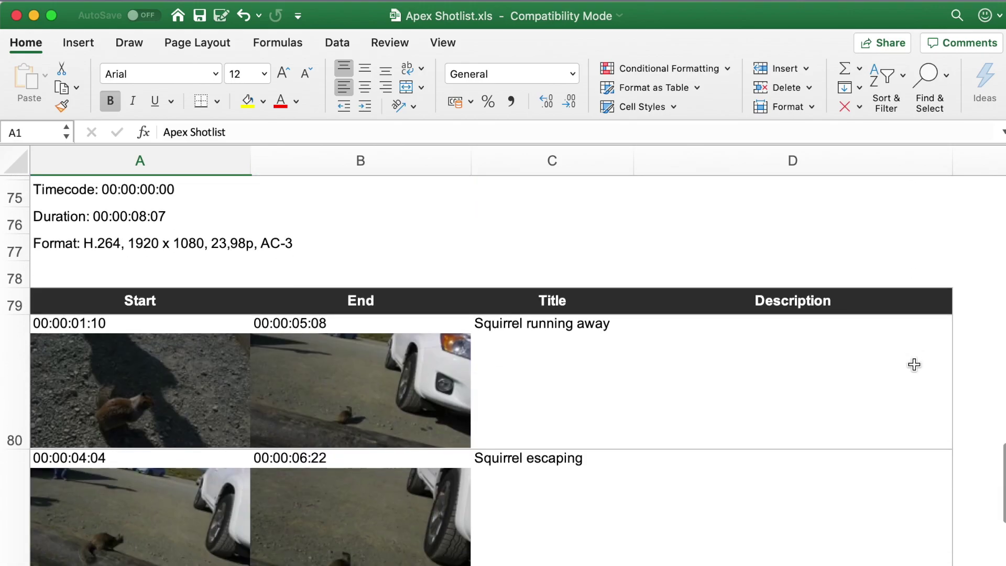
{"action": "scroll", "coordinate": [914, 365], "scroll_direction": "down", "scroll_amount": 15}
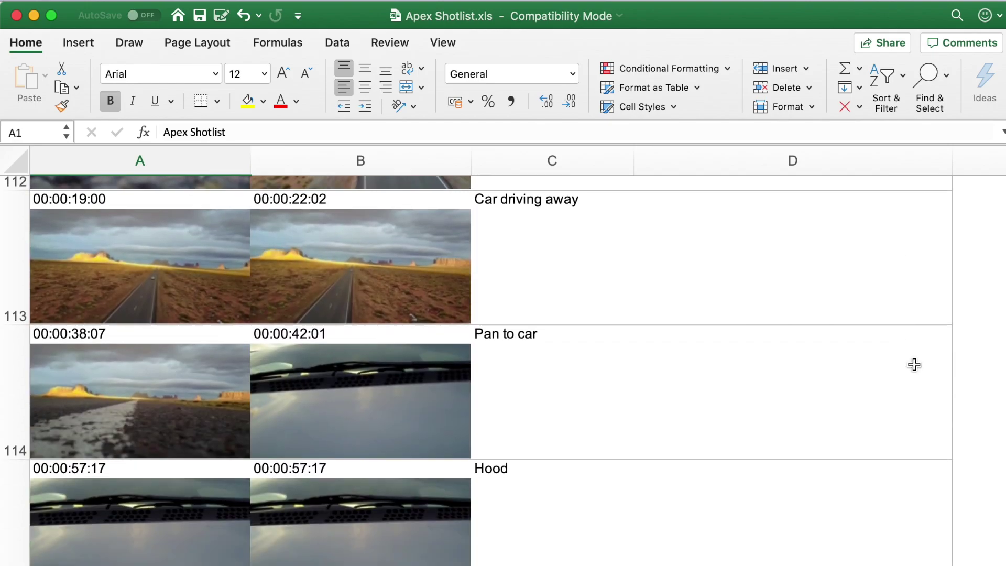
{"action": "scroll", "coordinate": [915, 364], "scroll_direction": "down", "scroll_amount": 15}
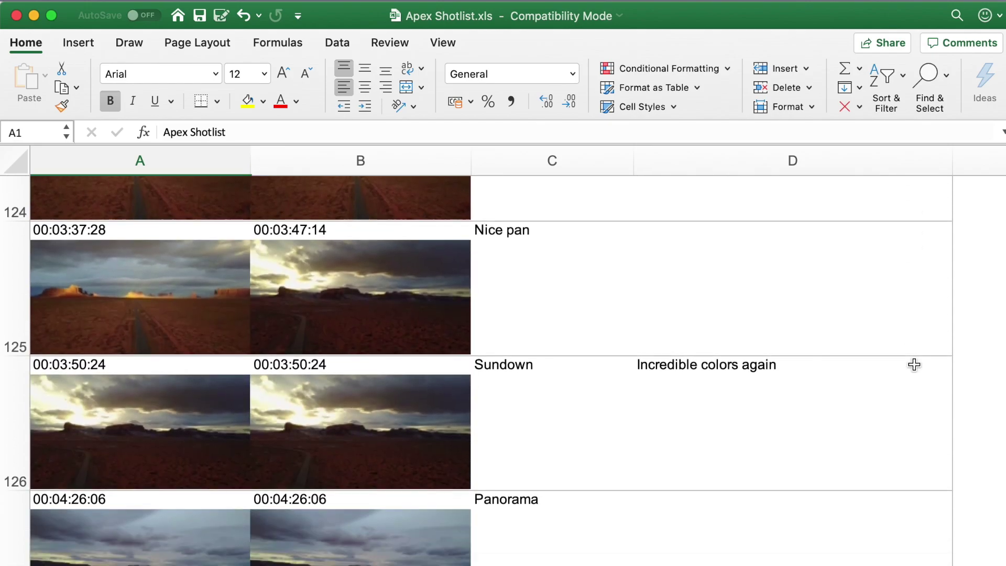
{"action": "scroll", "coordinate": [915, 364], "scroll_direction": "down", "scroll_amount": 12}
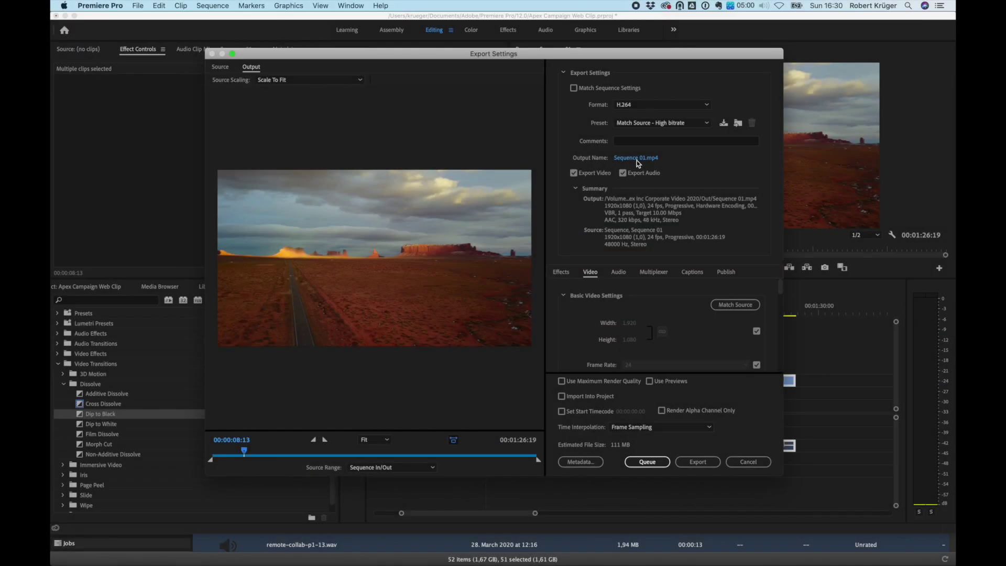
Point the sequence export to the Apex Edits folder on Dropbox and begin naming it RoughC….
{"action": "left_click", "coordinate": [637, 159]}
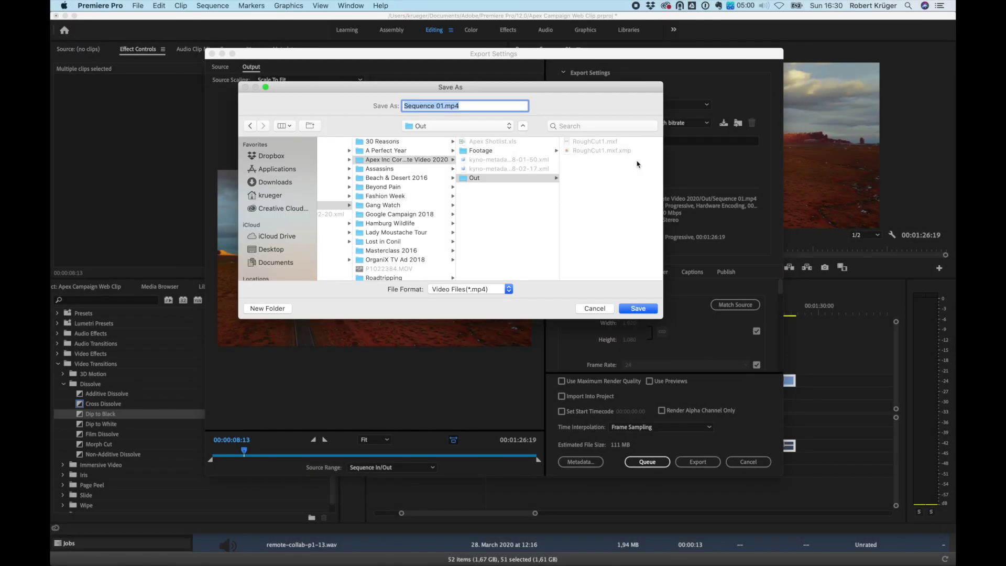
{"action": "left_click", "coordinate": [276, 156]}
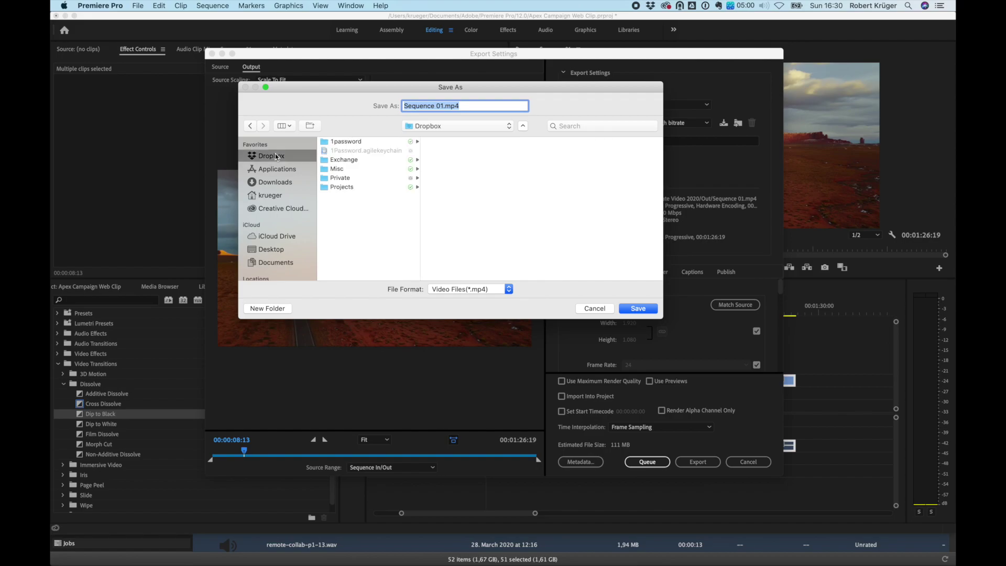
{"action": "type", "text": "RoughCut1"}
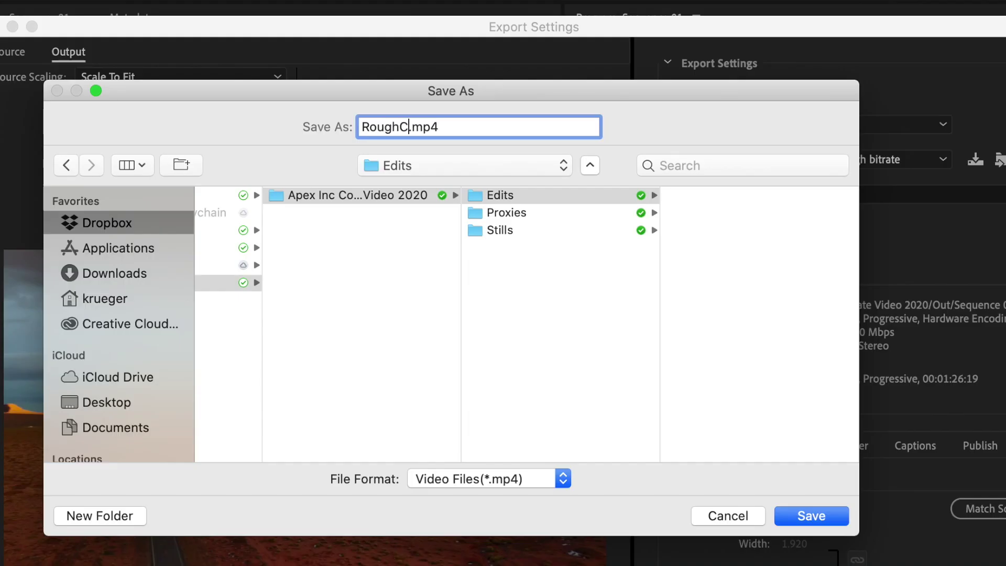
Save the RoughCut1 export, then type review marker comments such as pulling up shadows and staying longer.
{"action": "key", "text": "Return"}
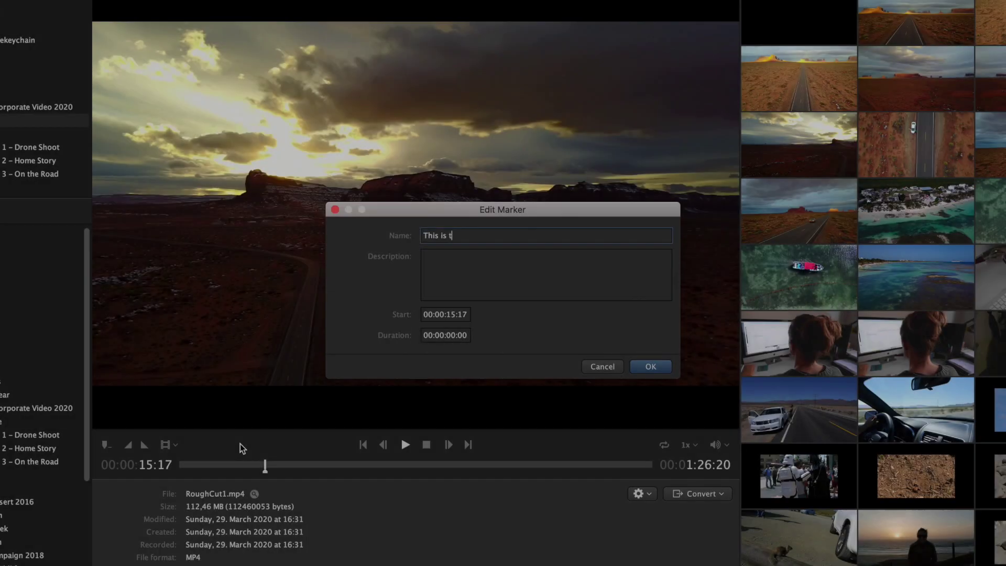
{"action": "type", "text": "dark, can you pull th"}
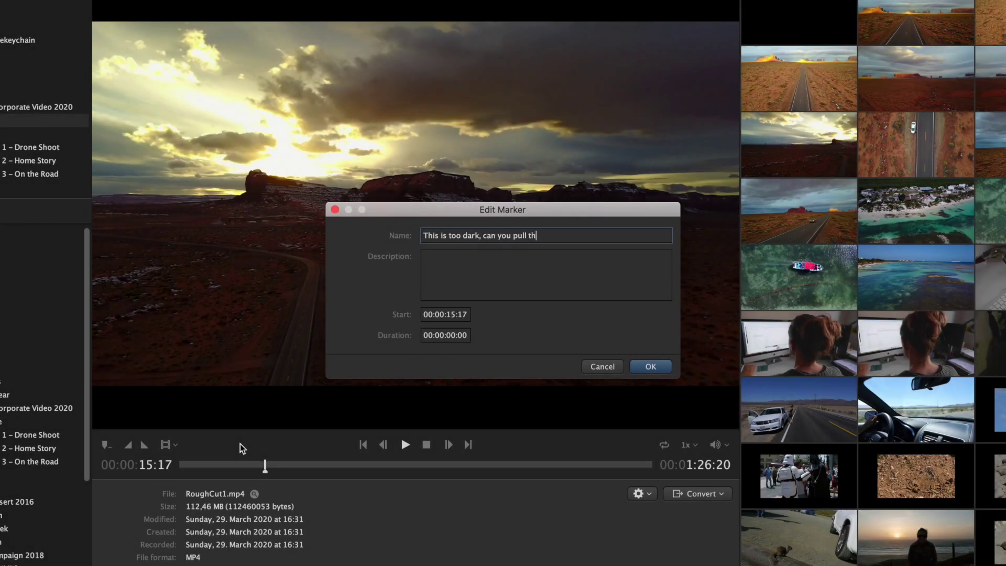
{"action": "type", "text": "up?"}
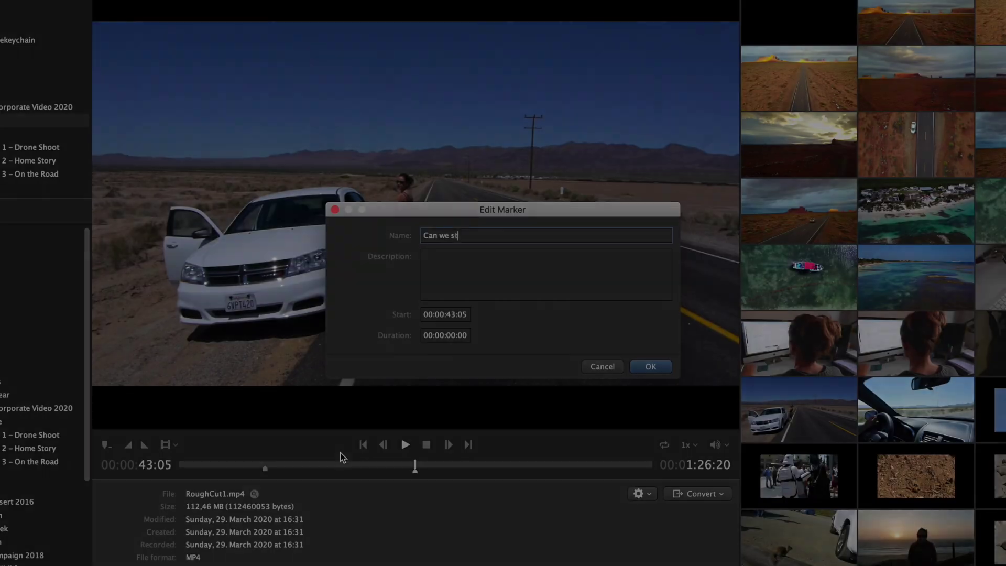
{"action": "type", "text": "ay in th"}
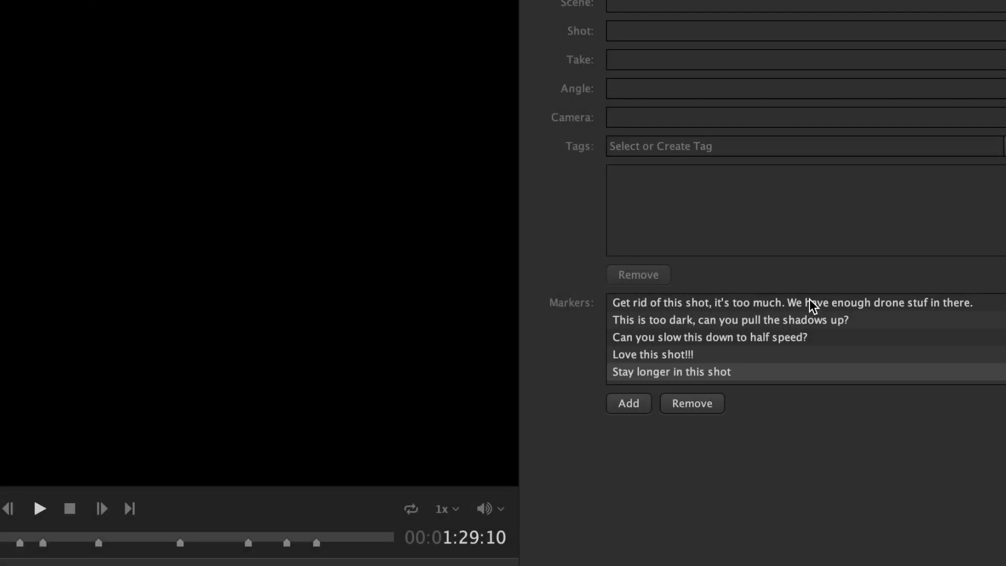
Step through the five review markers, from the first shot to the beach shot to stay longer on.
{"action": "left_click", "coordinate": [814, 303]}
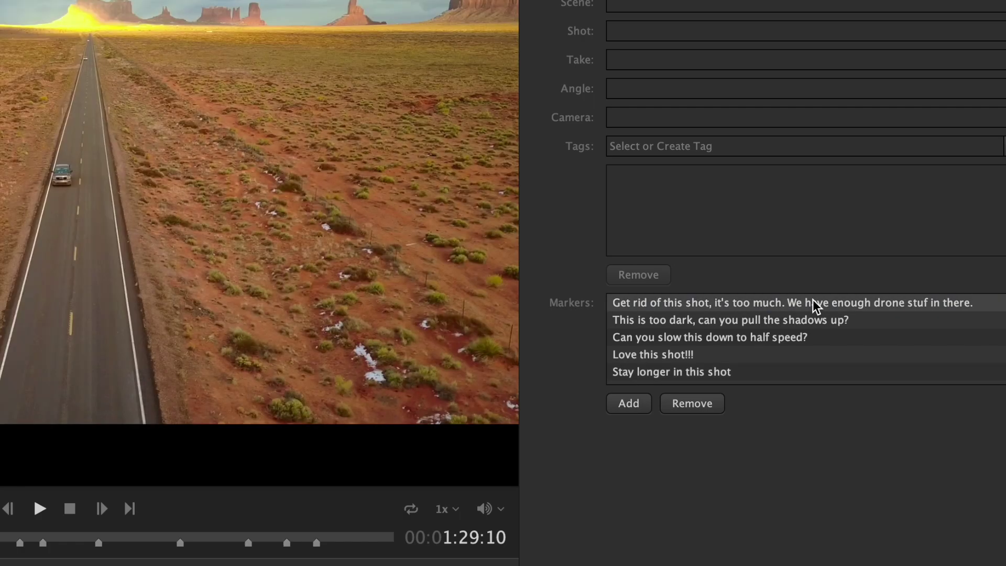
{"action": "left_click", "coordinate": [855, 325]}
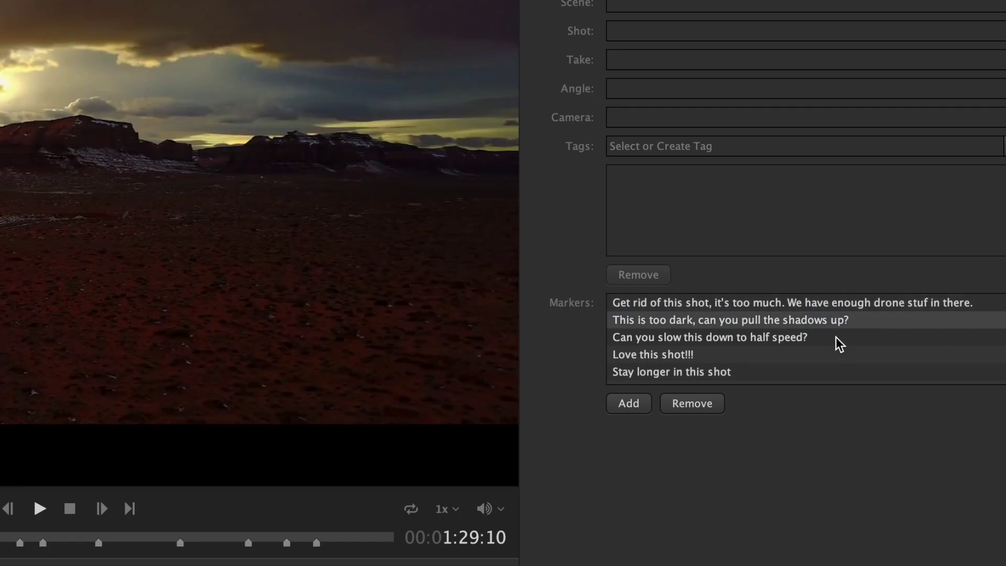
{"action": "left_click", "coordinate": [843, 340]}
{"action": "left_click", "coordinate": [813, 361]}
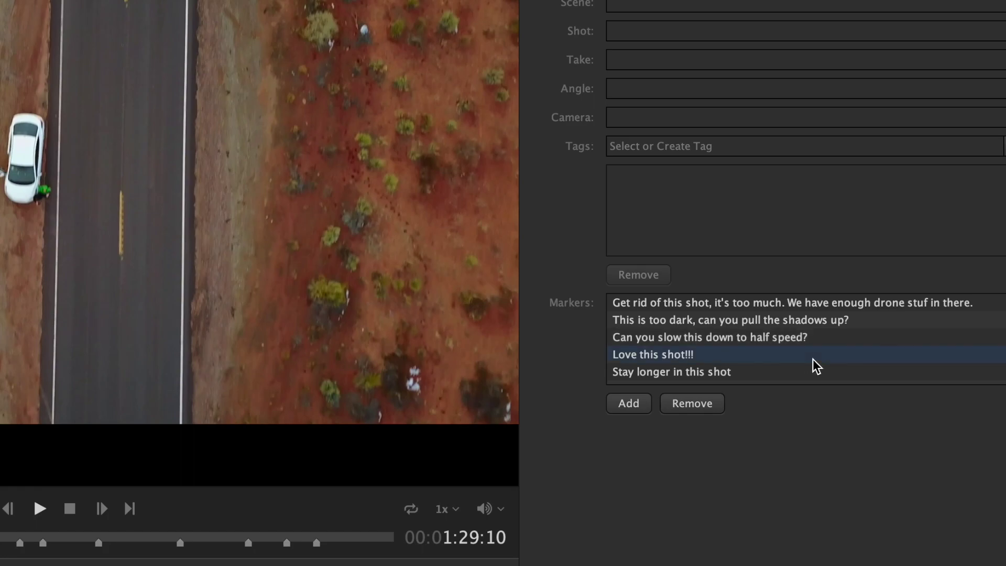
{"action": "left_click", "coordinate": [820, 374]}
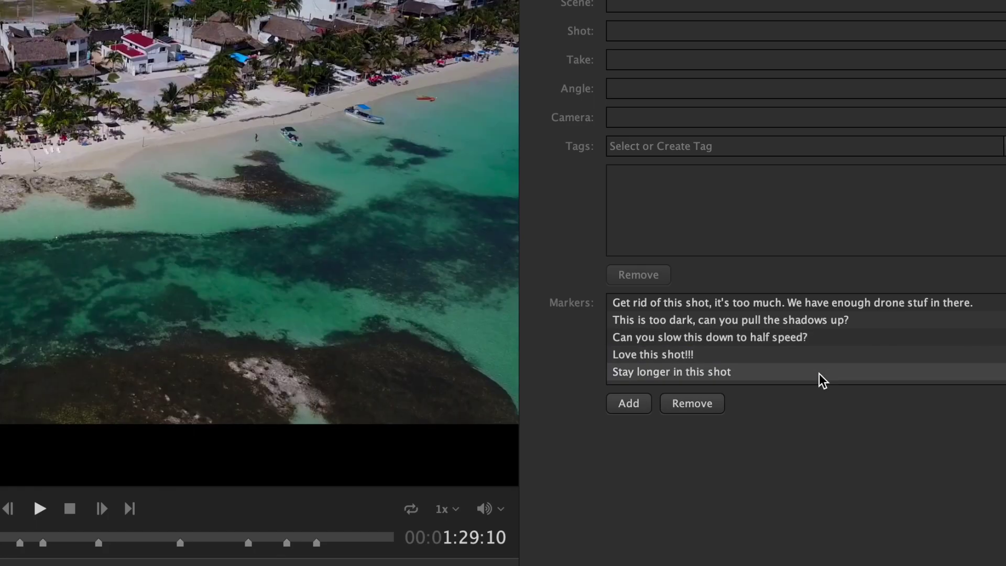
Scroll down the Apex Roughcut 1 Feedback sheet to the last of its 14 marker rows.
{"action": "scroll", "coordinate": [820, 378], "scroll_direction": "down", "scroll_amount": 5}
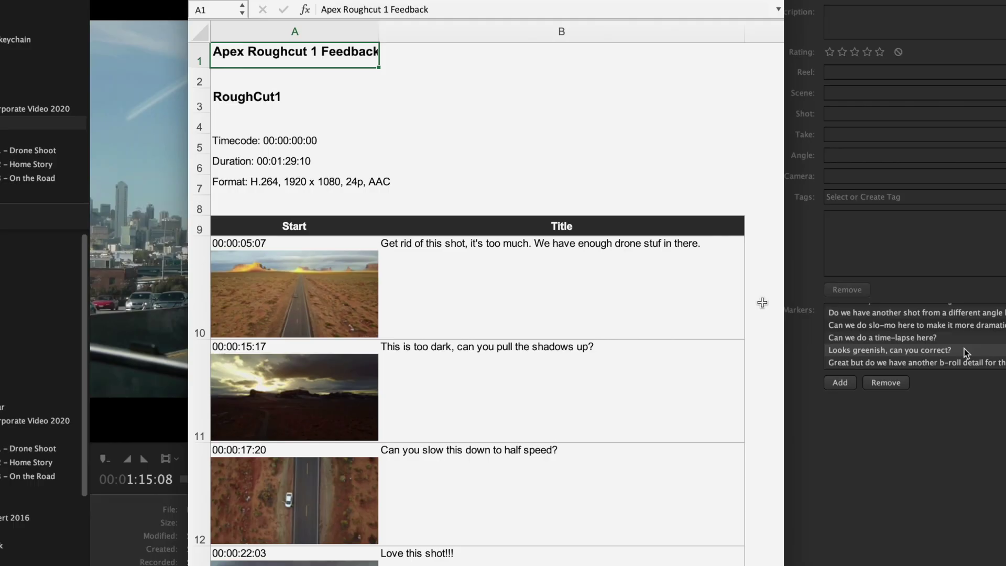
{"action": "scroll", "coordinate": [853, 309], "scroll_direction": "down", "scroll_amount": 15}
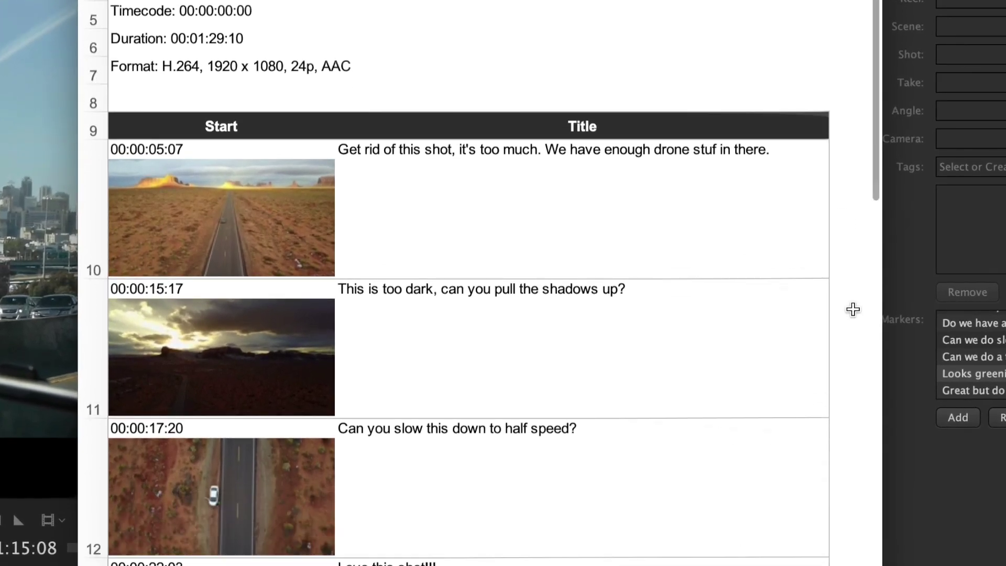
{"action": "scroll", "coordinate": [853, 309], "scroll_direction": "down", "scroll_amount": 8}
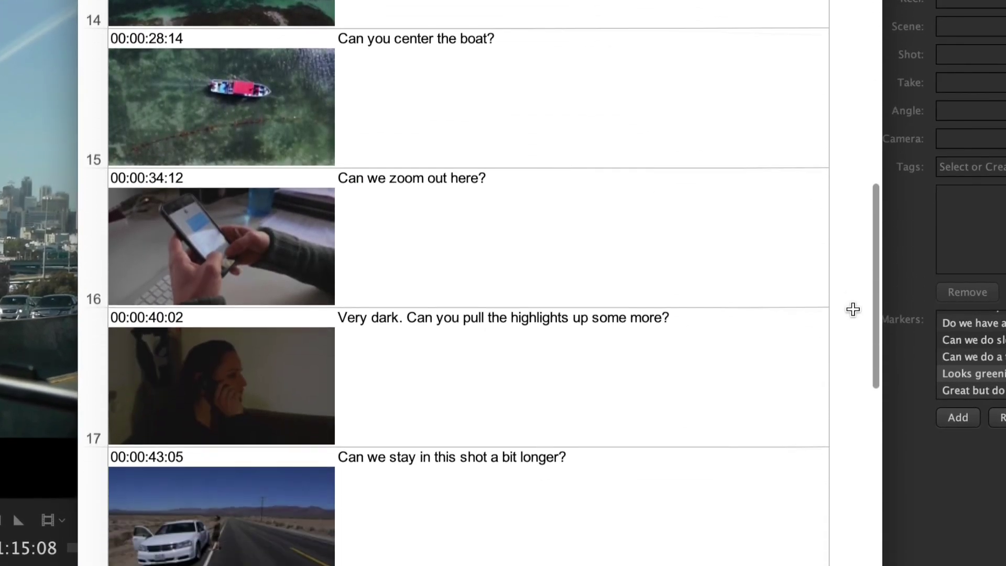
{"action": "scroll", "coordinate": [854, 309], "scroll_direction": "down", "scroll_amount": 8}
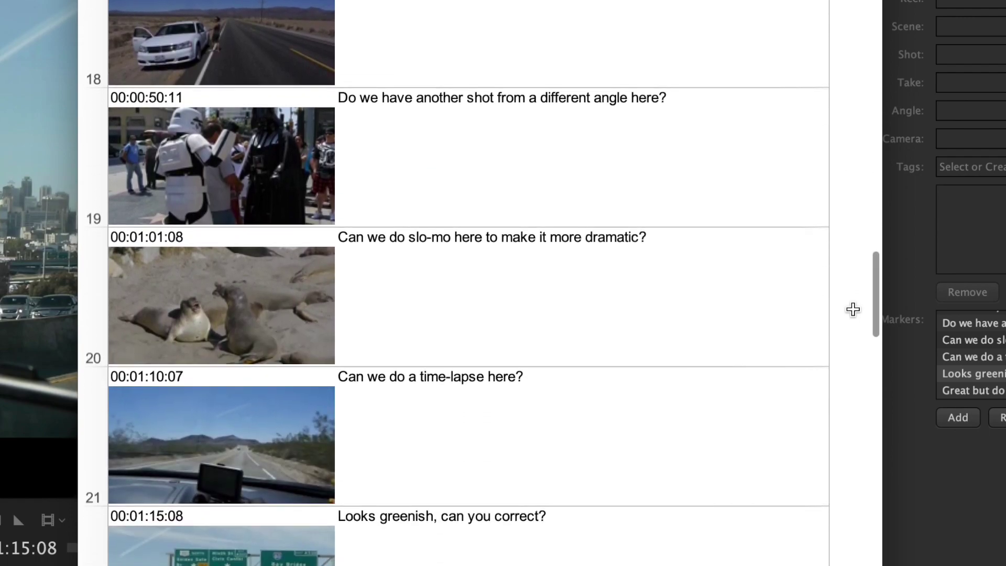
{"action": "scroll", "coordinate": [853, 309], "scroll_direction": "down", "scroll_amount": 5}
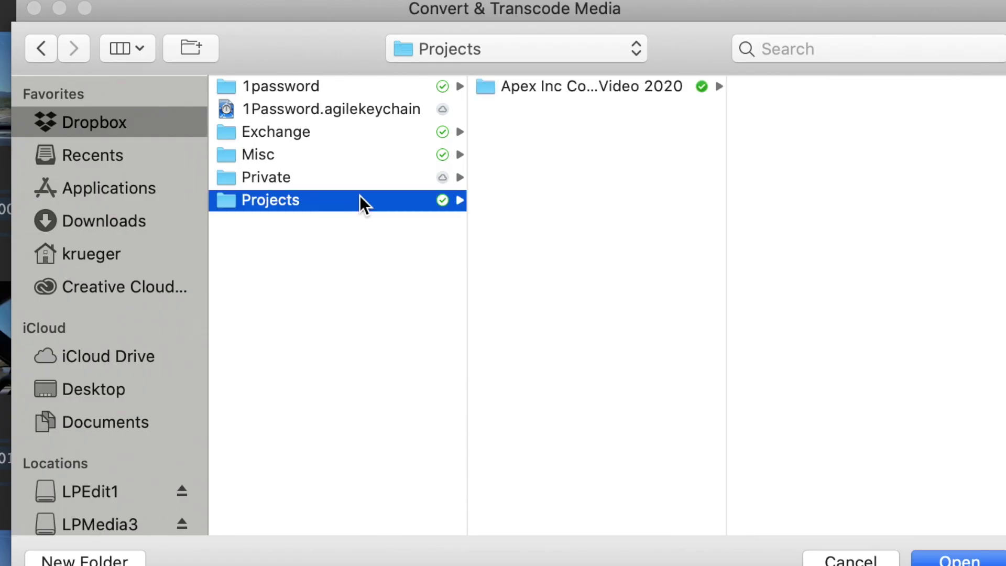
Choose Dropbox's Apex Inc Corporate Video 2020 > Proxies folder as the transcode output.
{"action": "left_click", "coordinate": [615, 90]}
{"action": "left_click", "coordinate": [786, 85]}
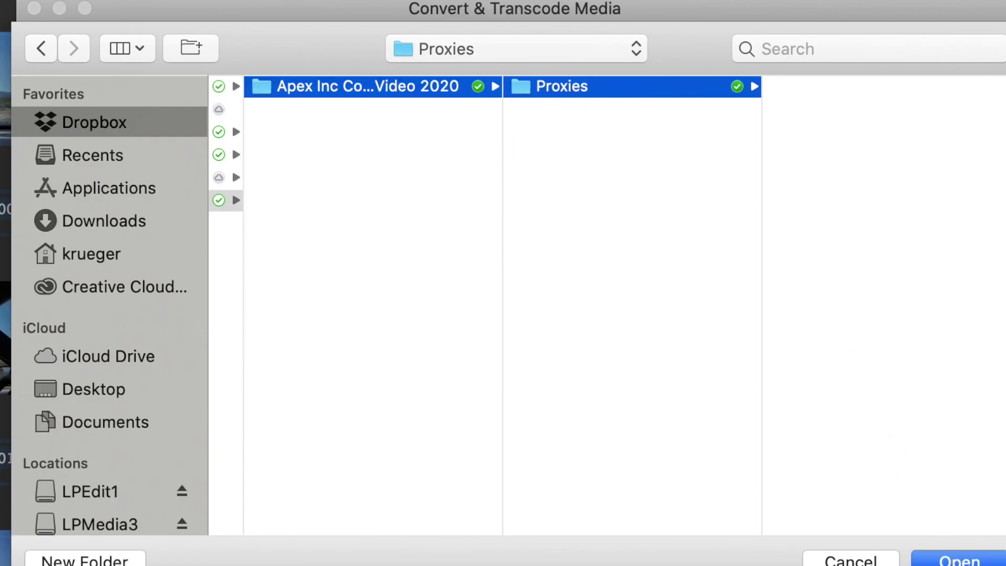